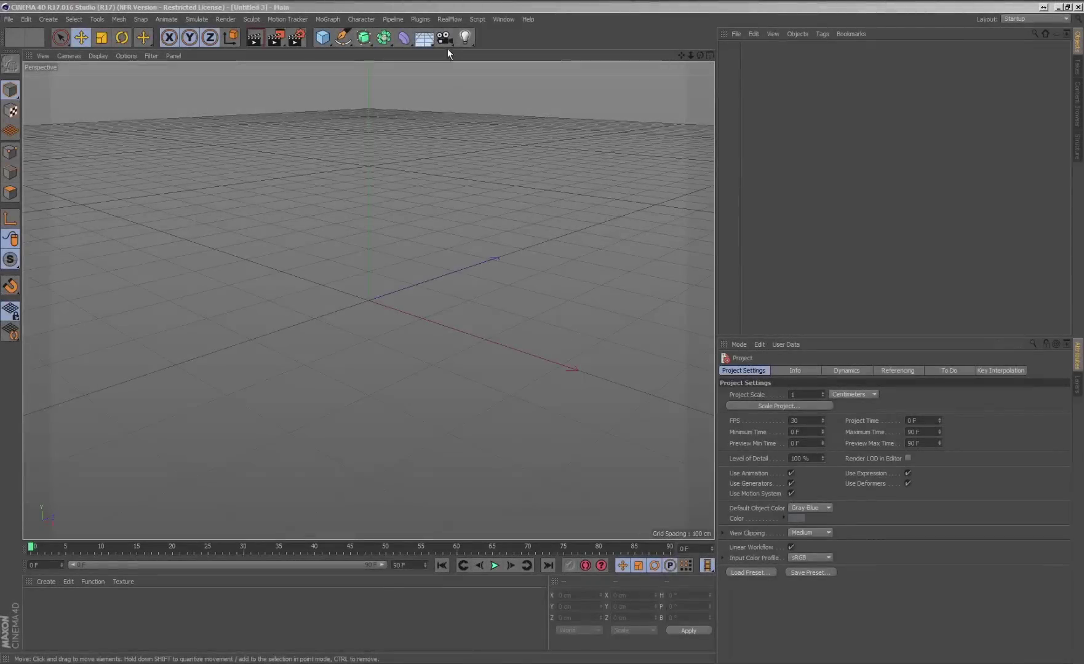
# Add a RealFlow Sphere emitter, move it up and back, and enable Fill Sphere.
pyautogui.click(450, 19)
pyautogui.moveTo(473, 52)
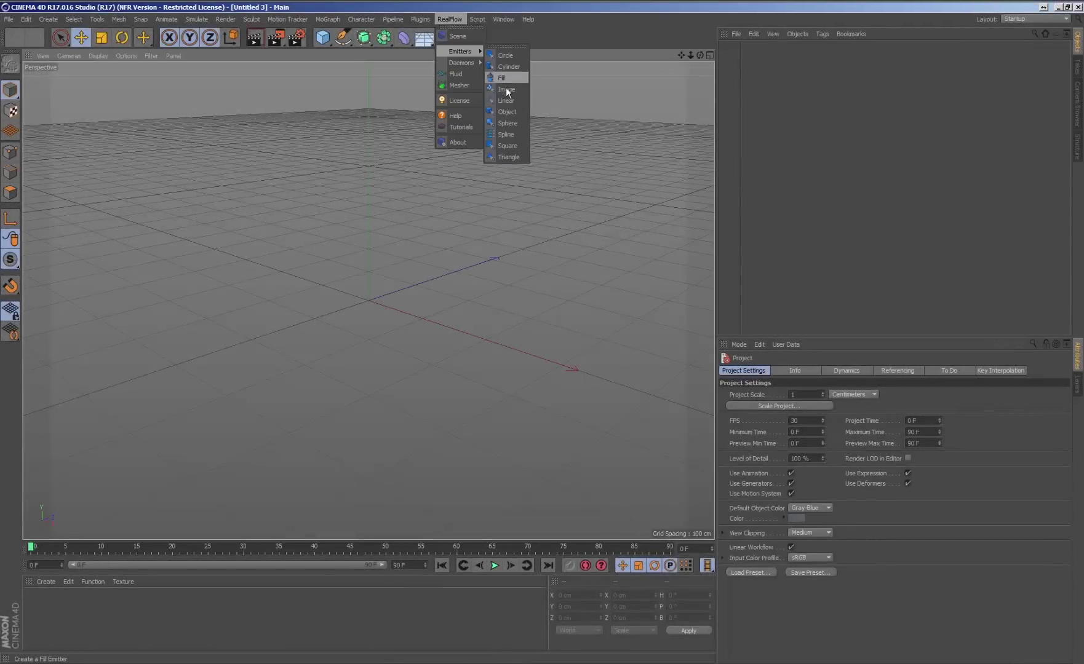
pyautogui.click(505, 123)
pyautogui.moveTo(451, 287); pyautogui.dragTo(603, 222)
pyautogui.moveTo(561, 184); pyautogui.dragTo(564, 66)
pyautogui.click(770, 405)
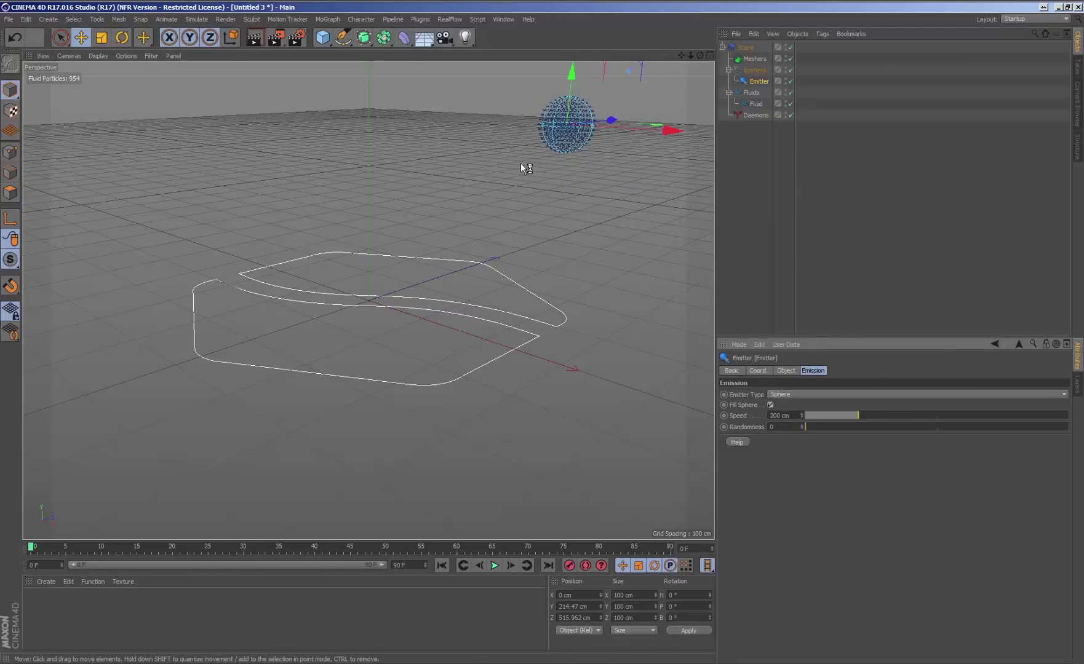
# Add a RealFlow Magic daemon to the scene.
pyautogui.moveTo(525, 167)
pyautogui.keyDown('alt'); pyautogui.mouseDown()
pyautogui.moveTo(509, 164)
pyautogui.moveTo(517, 181)
pyautogui.mouseUp(); pyautogui.keyUp('alt')
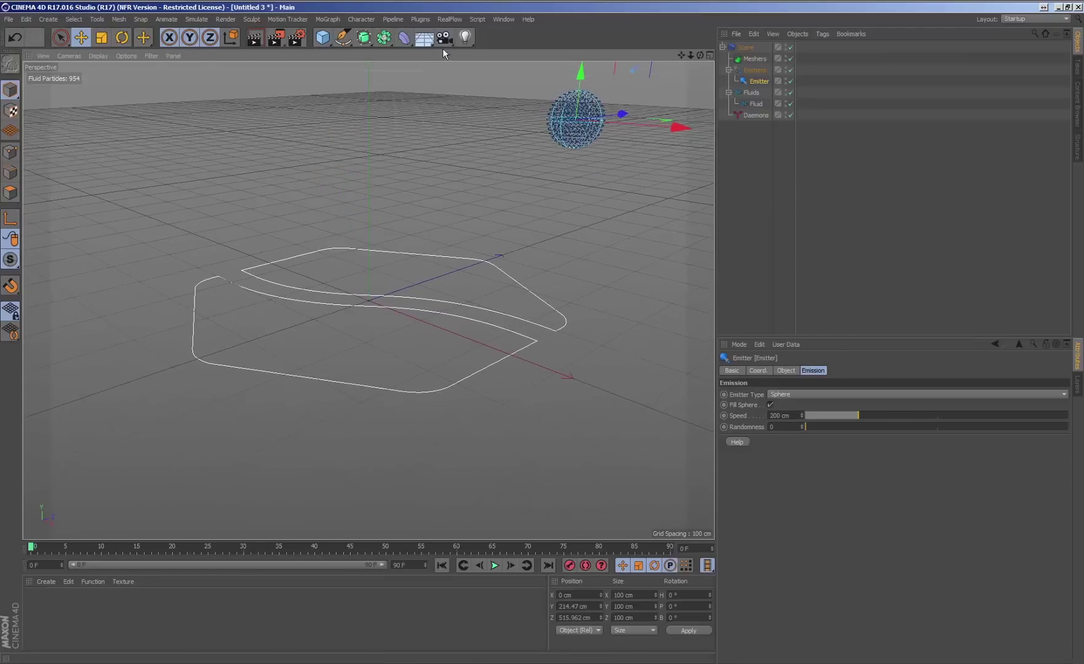
pyautogui.click(449, 20)
pyautogui.moveTo(453, 54)
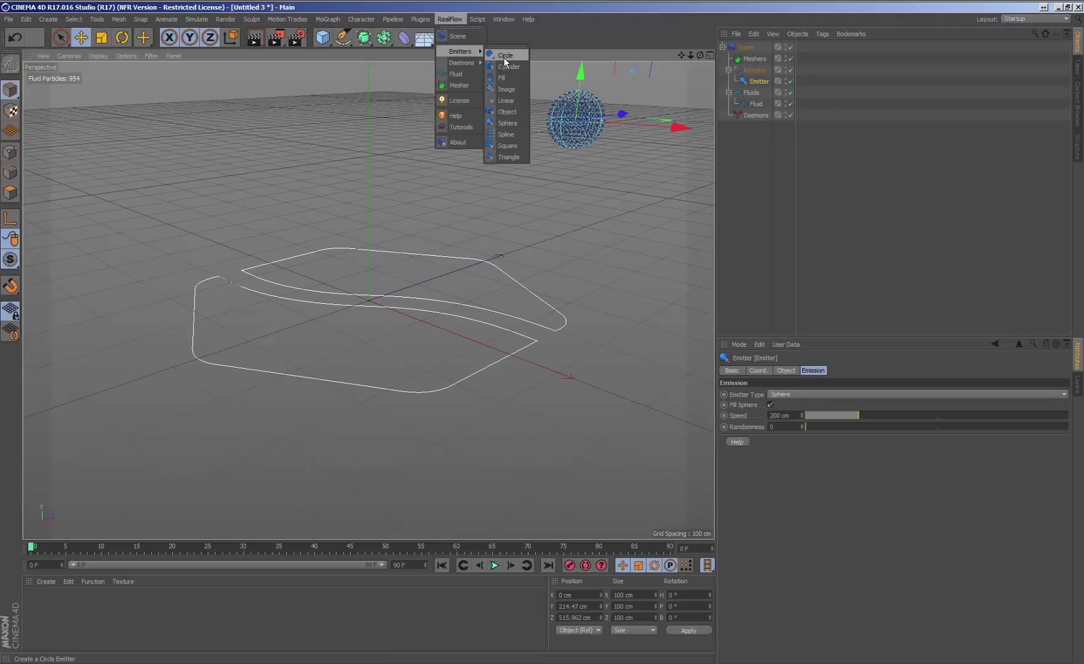
pyautogui.click(513, 180)
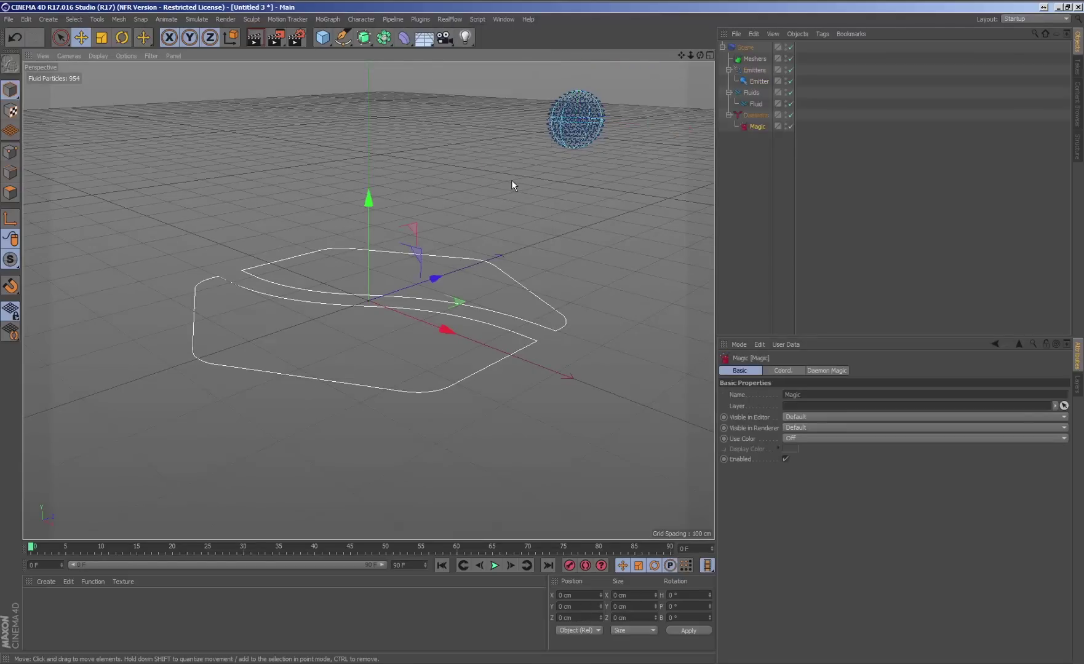
# Add a Platonic icosahedron and position it forward and above the floor.
pyautogui.moveTo(323, 37); pyautogui.dragTo(415, 113)
pyautogui.moveTo(432, 279); pyautogui.dragTo(334, 301)
pyautogui.moveTo(255, 228); pyautogui.dragTo(268, 98)
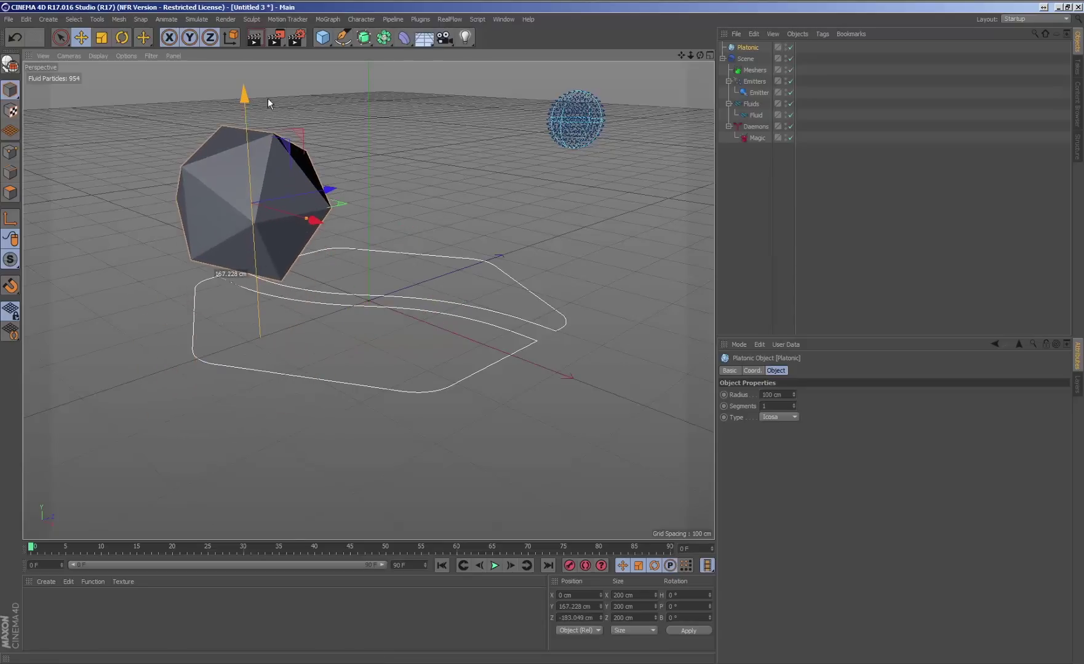
pyautogui.moveTo(326, 188); pyautogui.dragTo(398, 232)
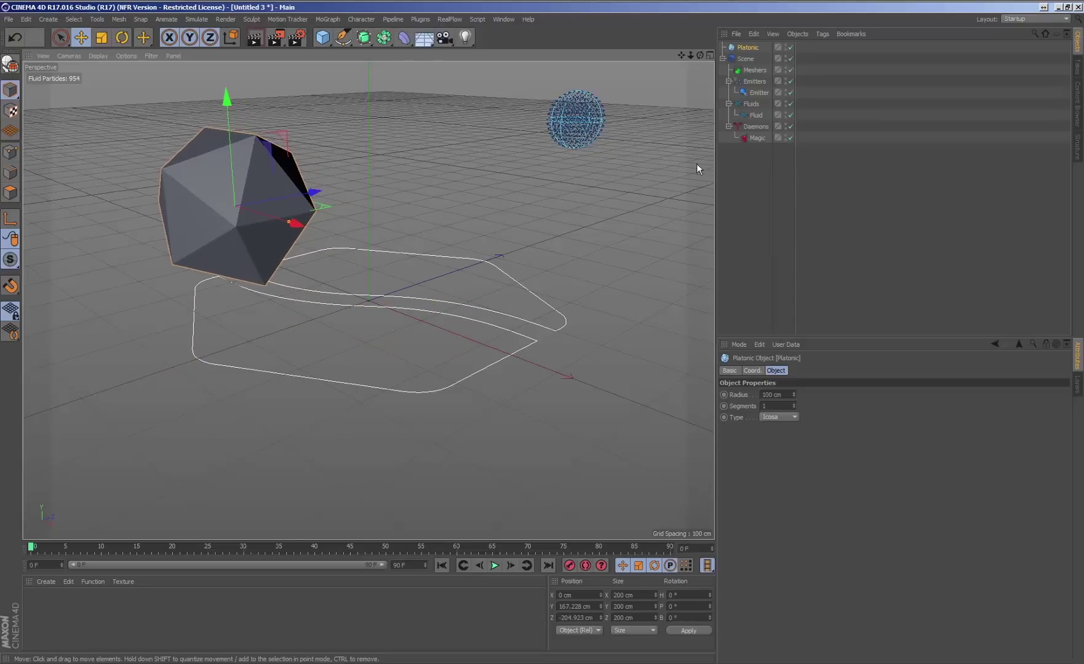
# Link the icosahedron into the Magic daemon's Object field on the Daemon Magic tab.
pyautogui.click(757, 138)
pyautogui.click(824, 371)
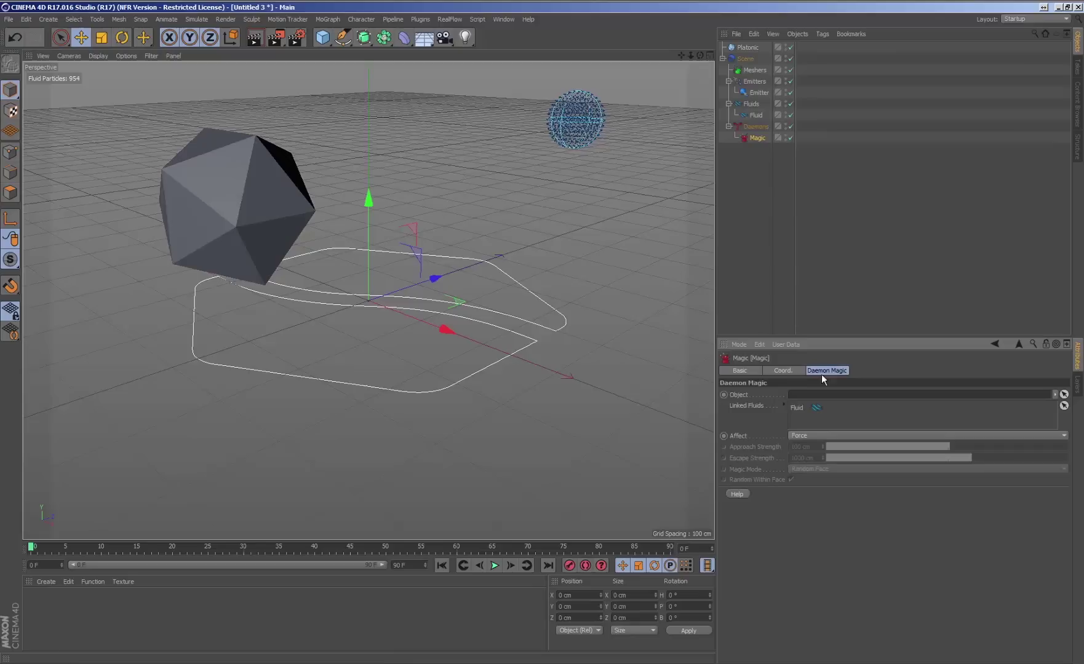
pyautogui.moveTo(748, 51); pyautogui.dragTo(792, 350)
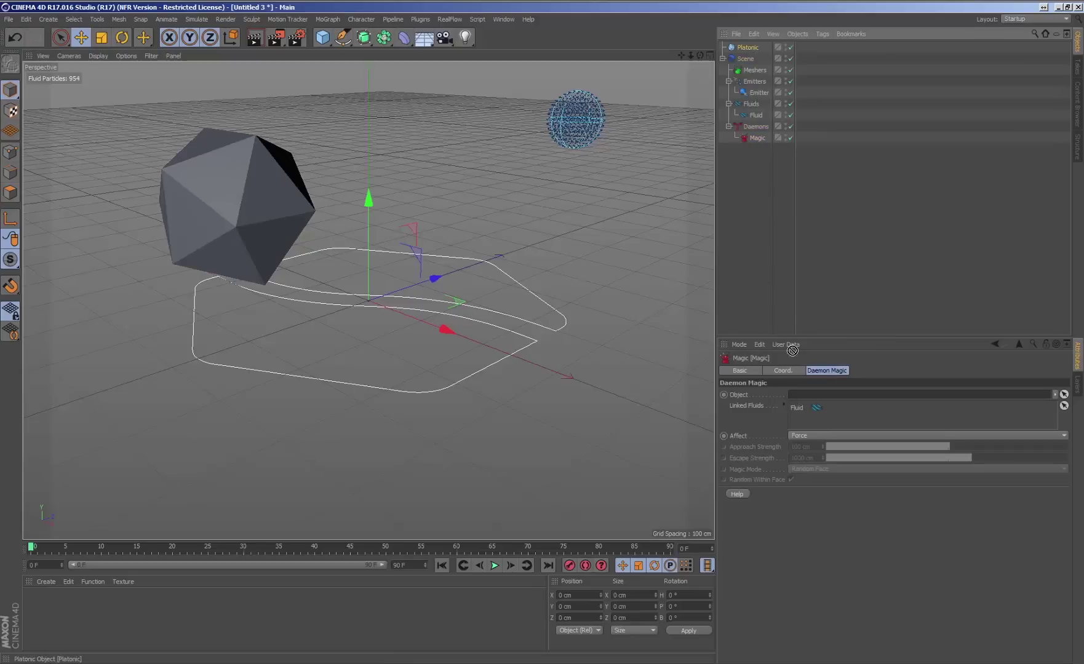
pyautogui.moveTo(799, 395); pyautogui.dragTo(797, 392)
pyautogui.moveTo(489, 155)
pyautogui.keyDown('alt'); pyautogui.mouseDown()
pyautogui.moveTo(454, 152)
pyautogui.moveTo(511, 151)
pyautogui.moveTo(479, 161)
pyautogui.mouseUp(); pyautogui.keyUp('alt')
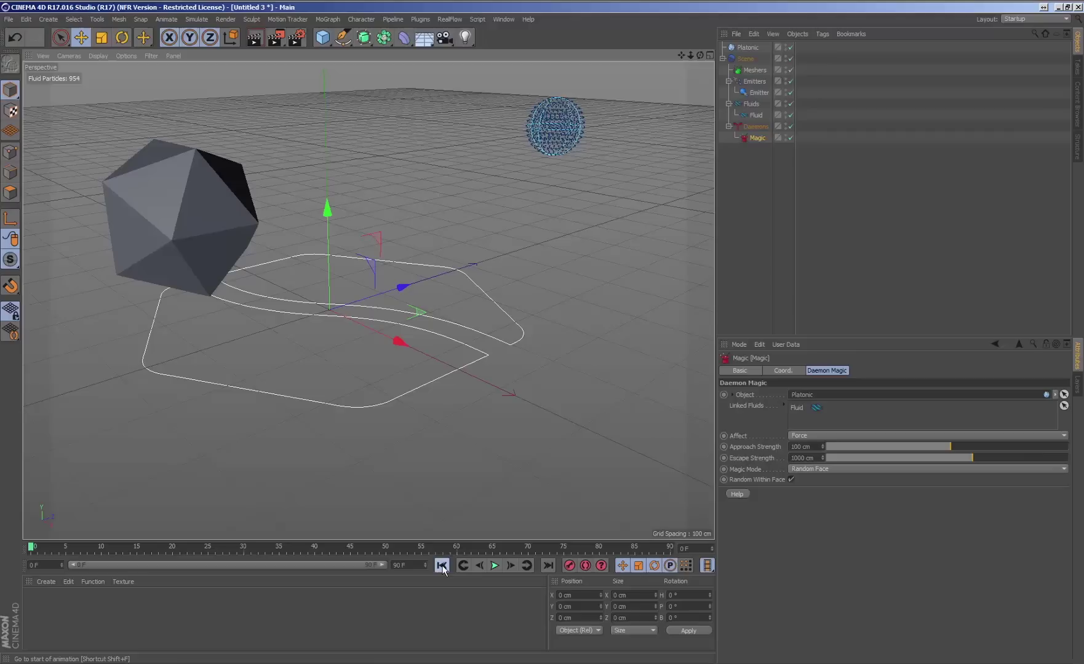
# Play the simulation and set the sphere emitter's Speed to 20 cm.
pyautogui.click(494, 566)
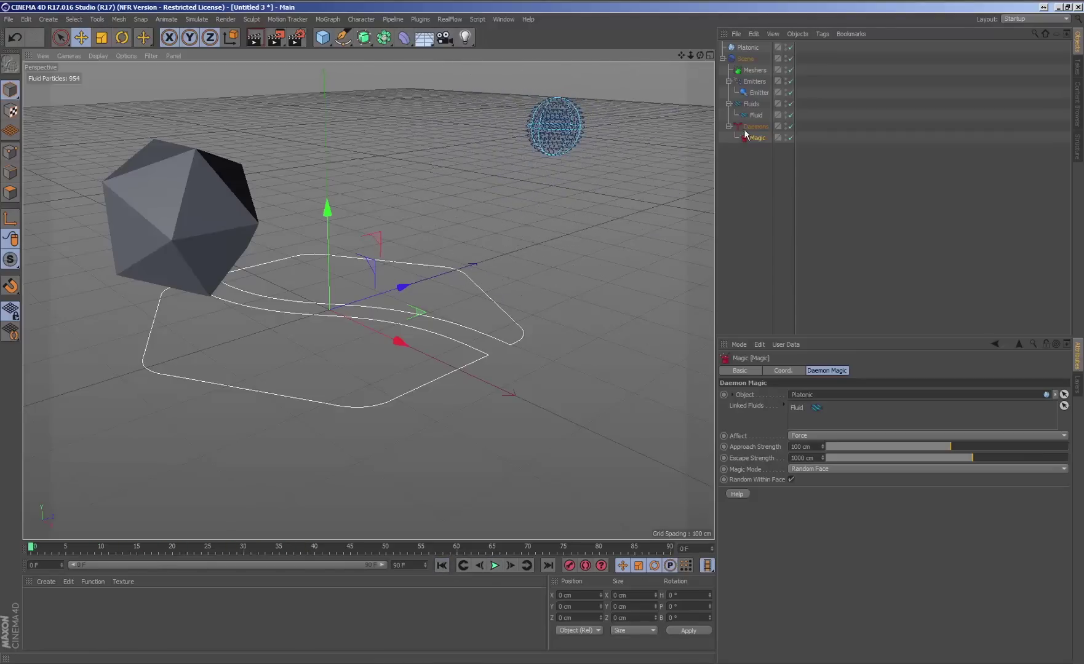
pyautogui.click(754, 93)
pyautogui.click(776, 415)
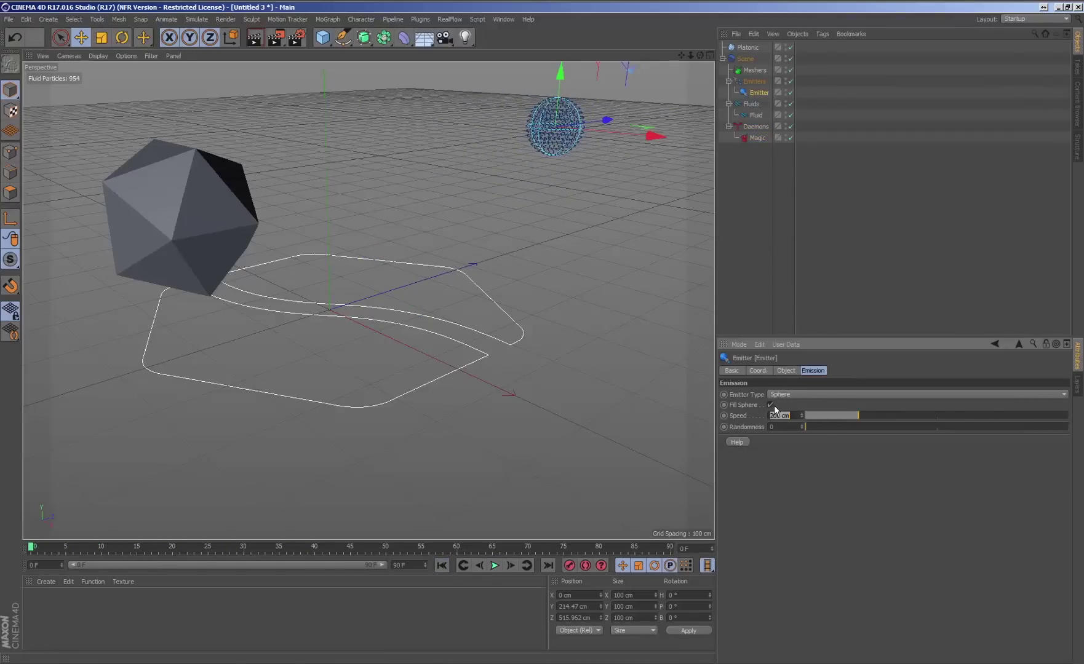
pyautogui.write('20')
pyautogui.press('Return')
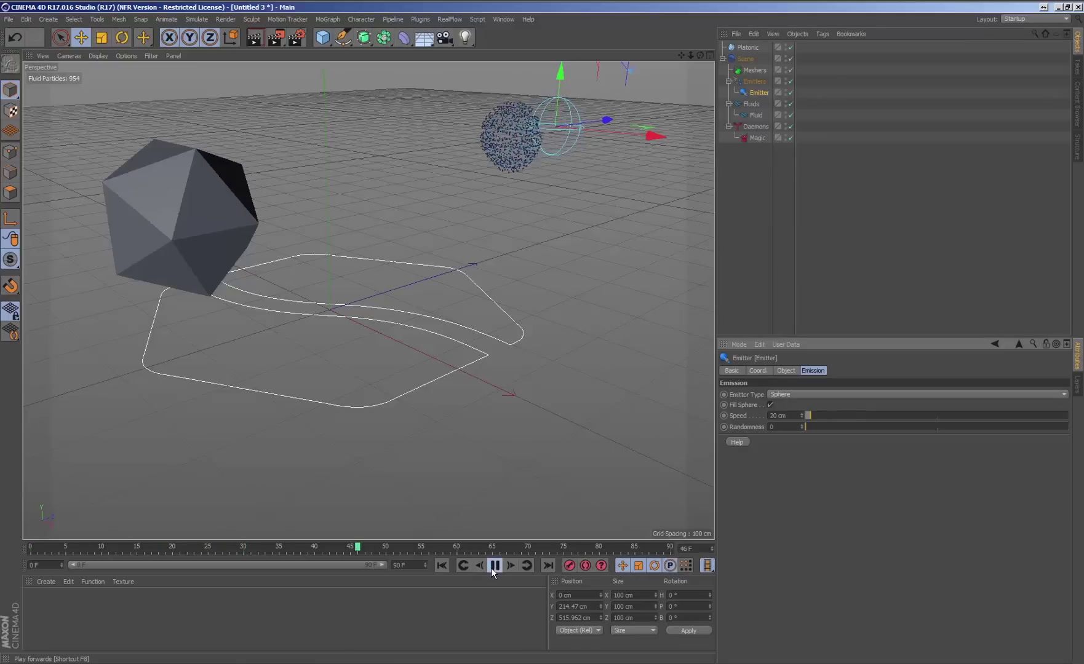
# Stop and rewind playback, then move the icosahedron back along Z.
pyautogui.click(490, 569)
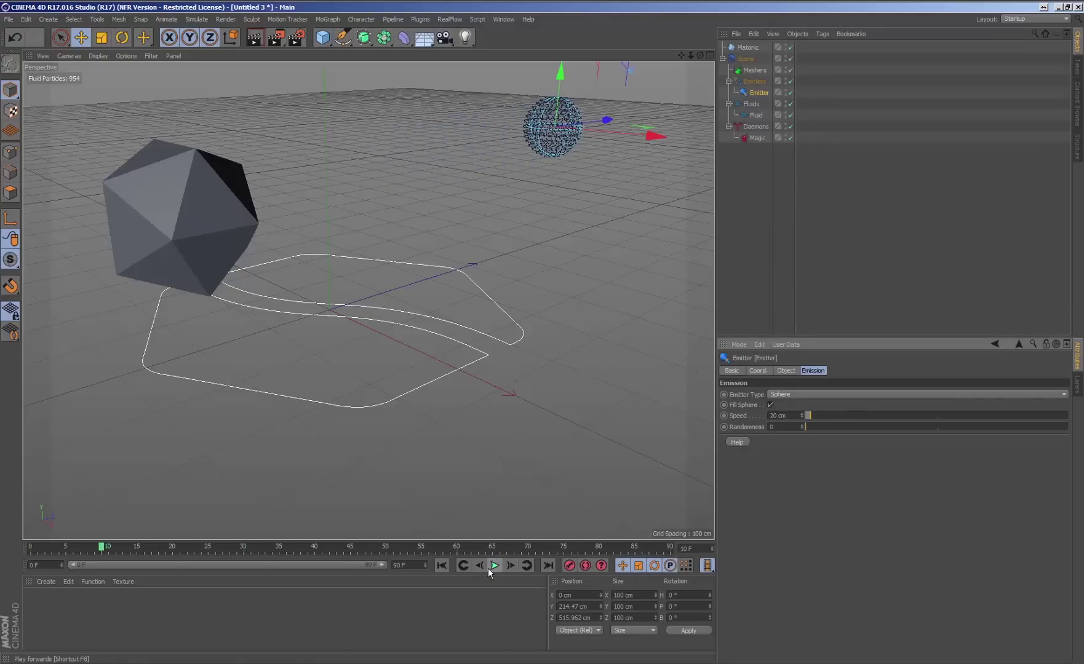
pyautogui.click(440, 567)
pyautogui.click(240, 212)
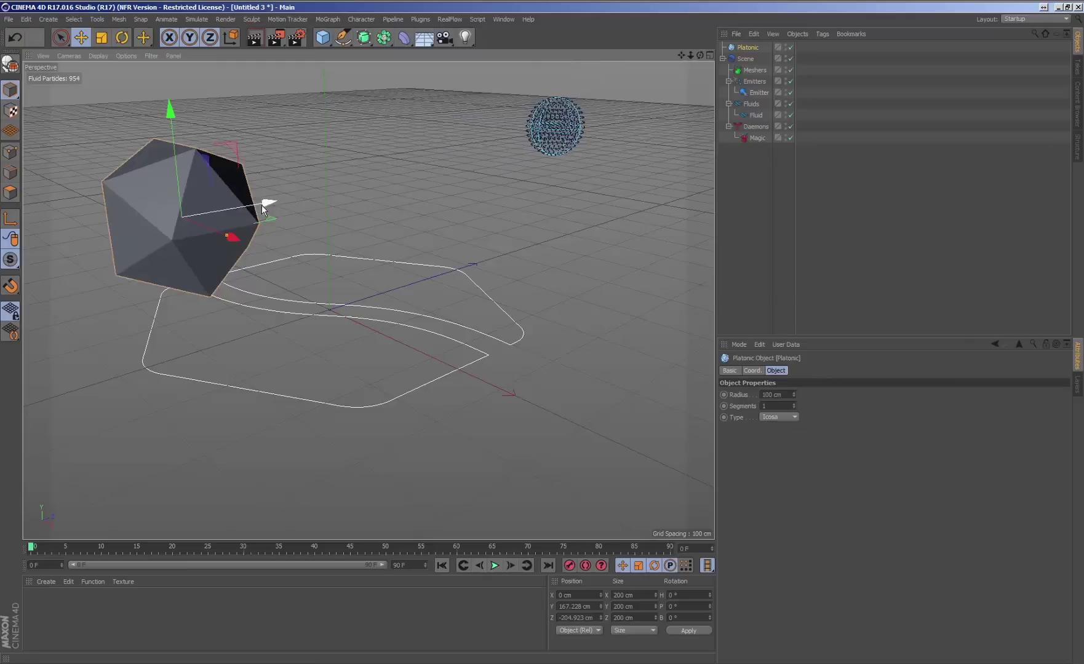
pyautogui.moveTo(262, 204); pyautogui.dragTo(312, 206)
pyautogui.keyDown('alt'); pyautogui.moveTo(497, 302); pyautogui.dragTo(443, 398); pyautogui.keyUp('alt')
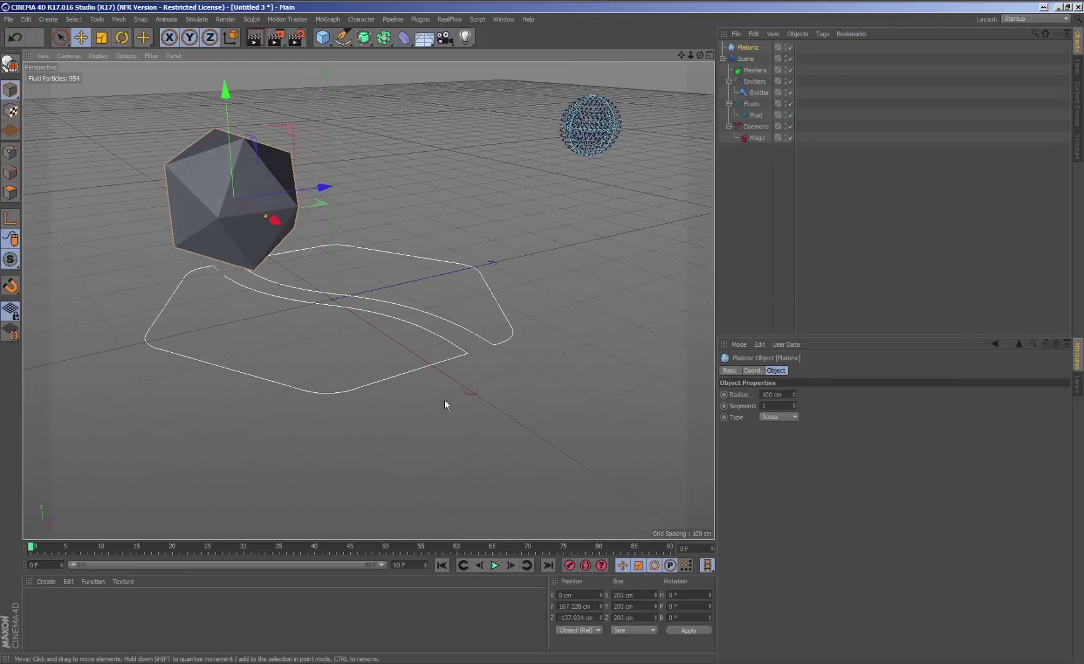
# Set the animation end frame to 300 F.
pyautogui.click(400, 565)
pyautogui.write('300')
pyautogui.press('Return')
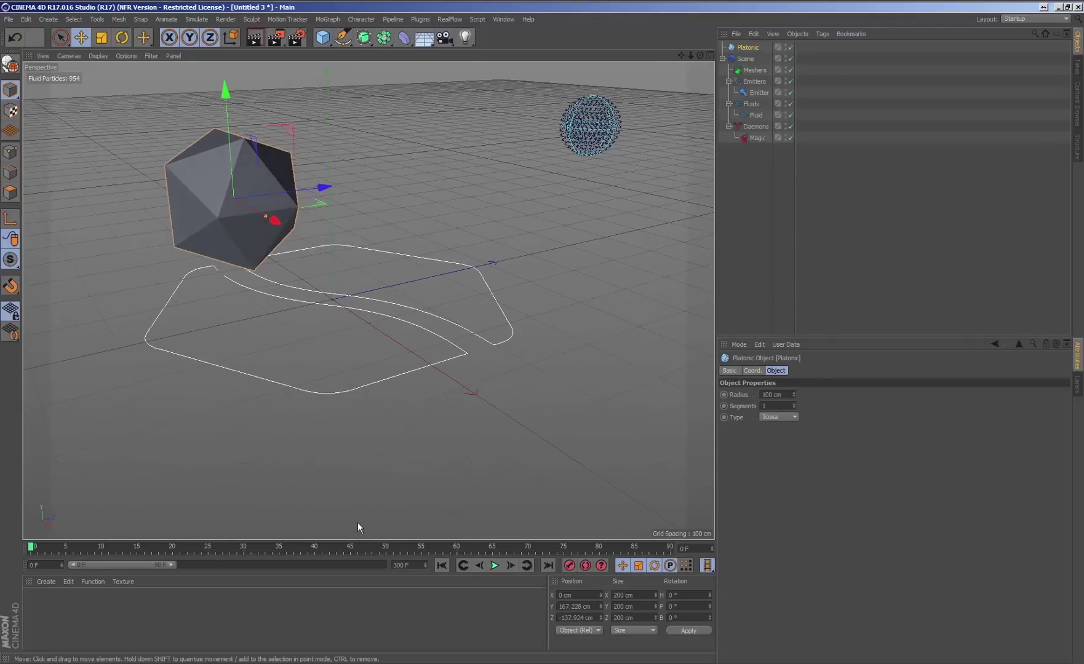
# Extend the preview range to 300 F and switch viewport display to Lines.
pyautogui.moveTo(171, 564); pyautogui.dragTo(384, 566)
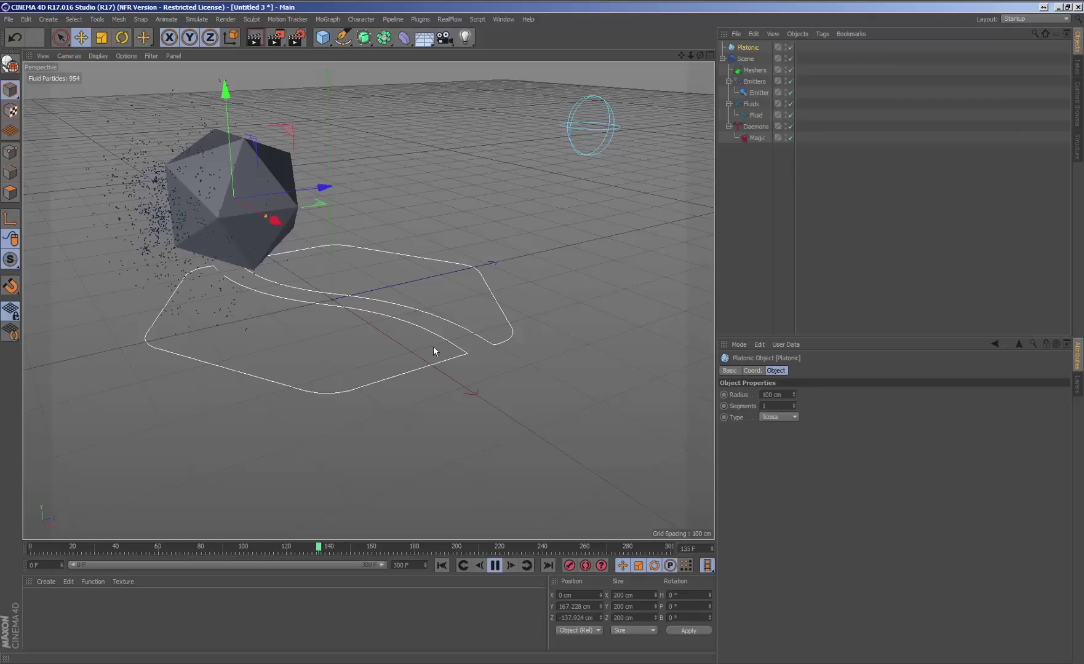
pyautogui.click(102, 56)
pyautogui.click(119, 152)
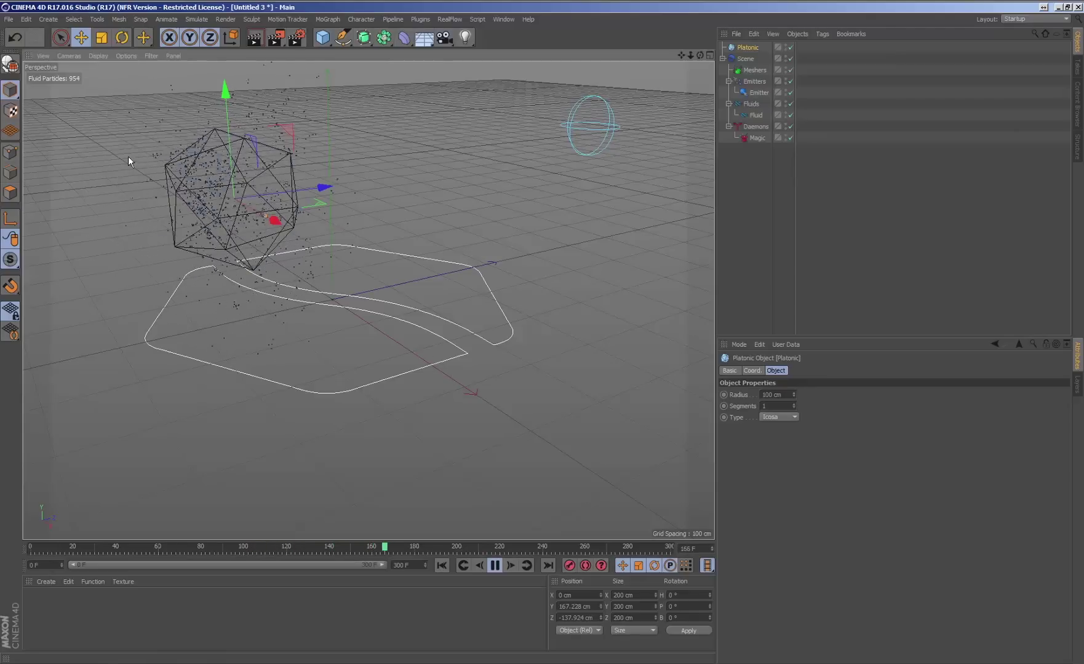
# Pause, scrub back, and replay from frame 0 to watch fluid gather inside the icosahedron.
pyautogui.click(495, 565)
pyautogui.keyDown('alt'); pyautogui.moveTo(538, 267); pyautogui.dragTo(509, 294); pyautogui.keyUp('alt')
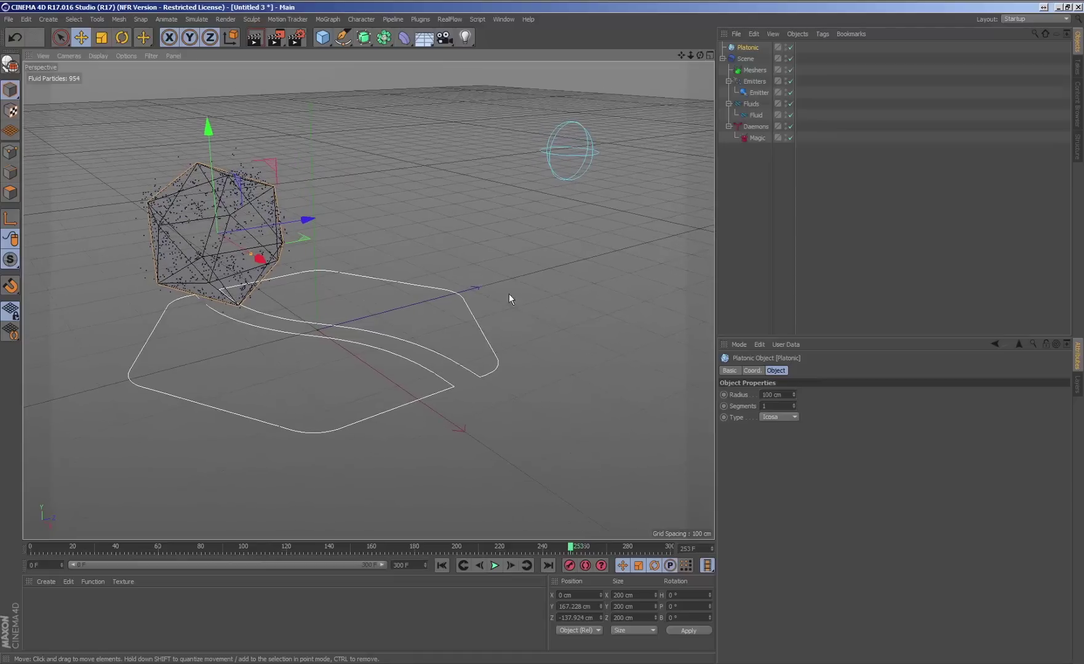
pyautogui.moveTo(570, 546); pyautogui.dragTo(375, 547)
pyautogui.click(438, 565)
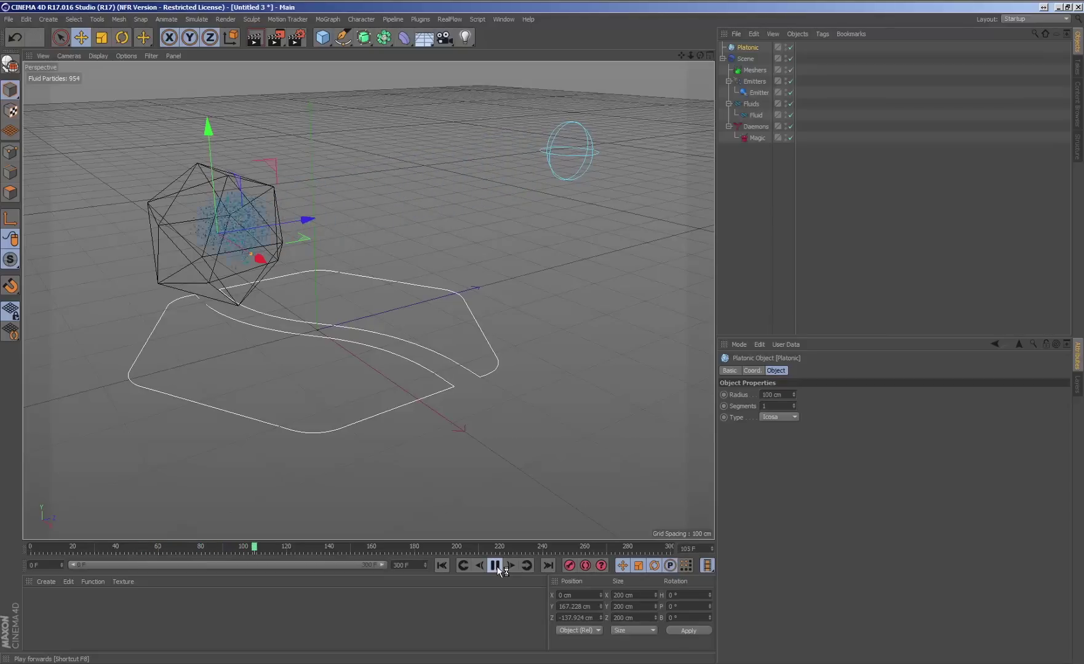
pyautogui.click(497, 566)
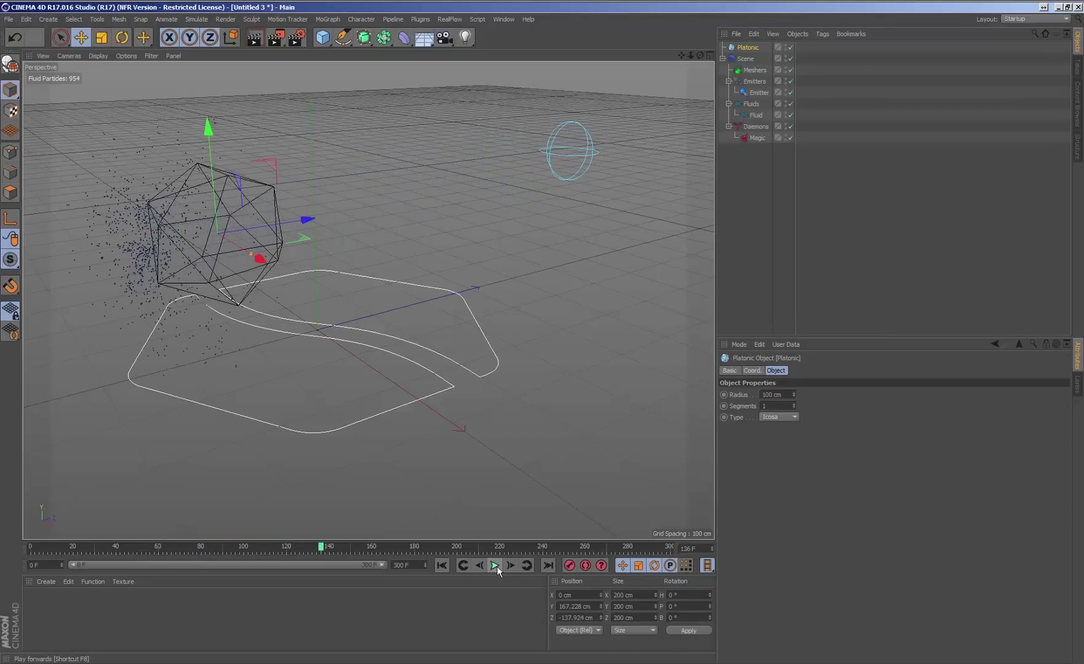
# Add a RealFlow Noise Field daemon with Strength 25 cm.
pyautogui.click(450, 19)
pyautogui.moveTo(462, 61)
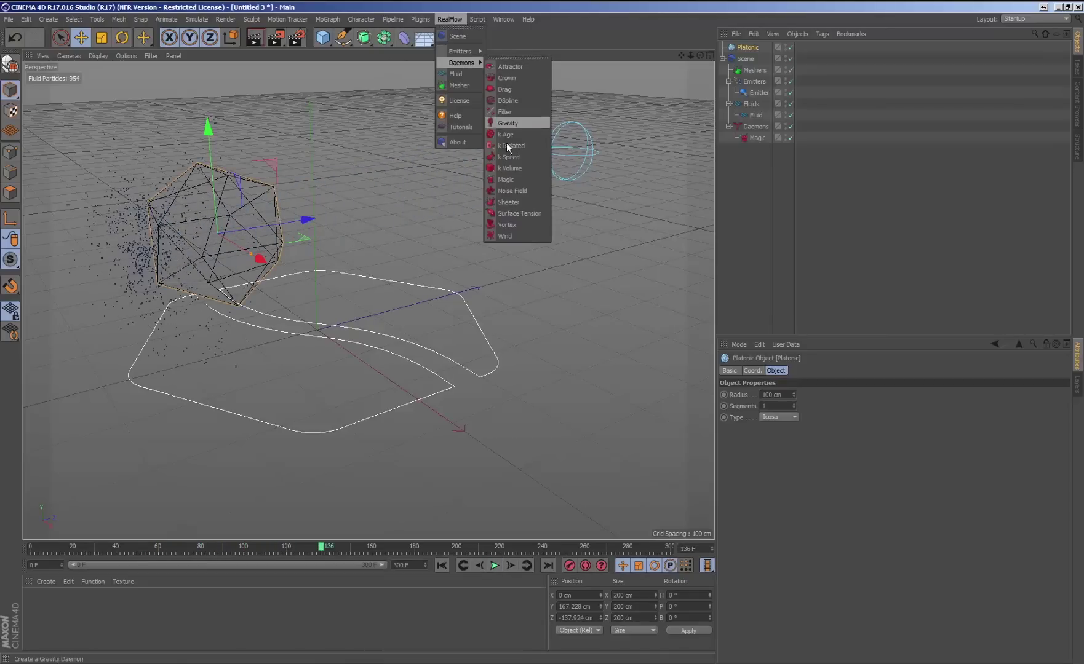
pyautogui.click(510, 190)
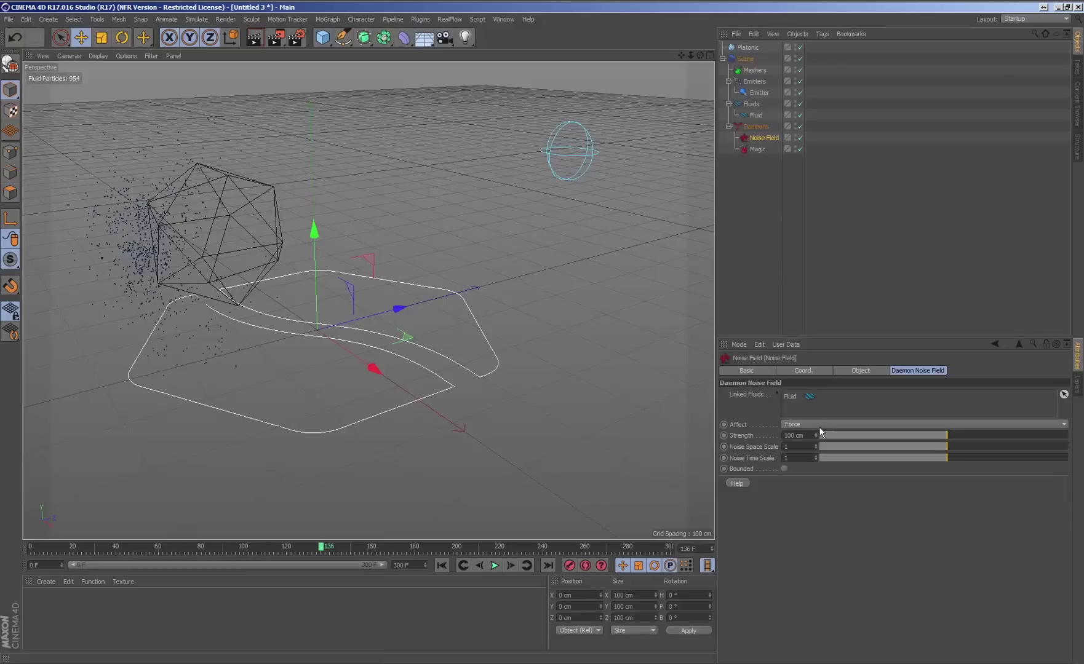
pyautogui.click(792, 434)
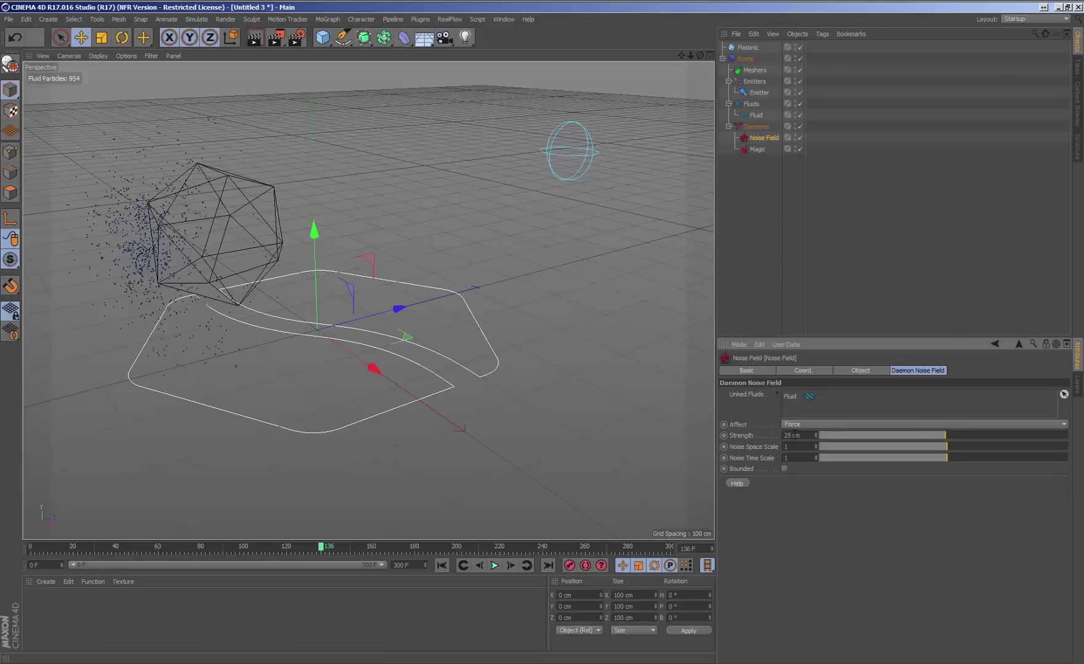
# Replay the simulation from frame 0 and stop at frame 81.
pyautogui.click(442, 566)
pyautogui.click(495, 566)
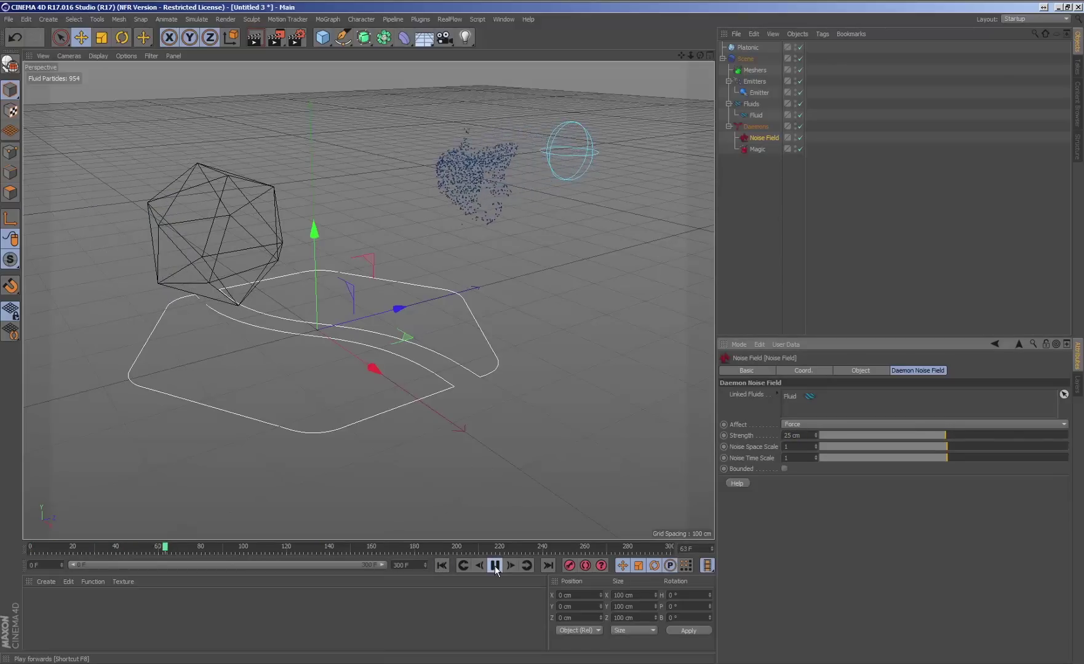
pyautogui.click(495, 565)
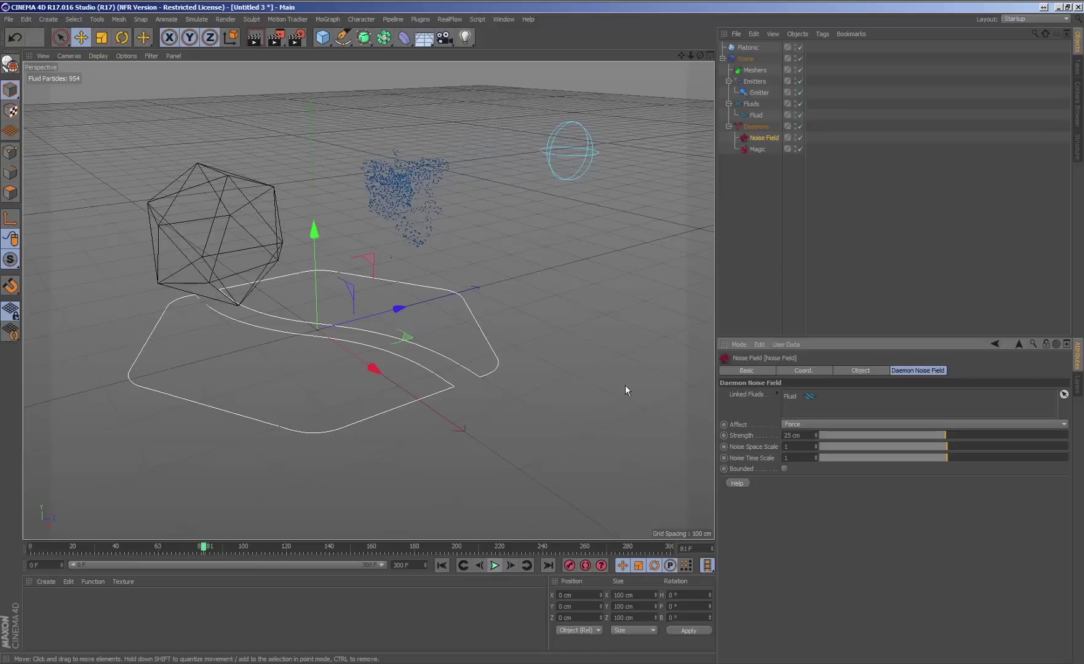
# Enable Create Thinking Particles on the Fluid object's Particles tab.
pyautogui.click(753, 115)
pyautogui.click(862, 370)
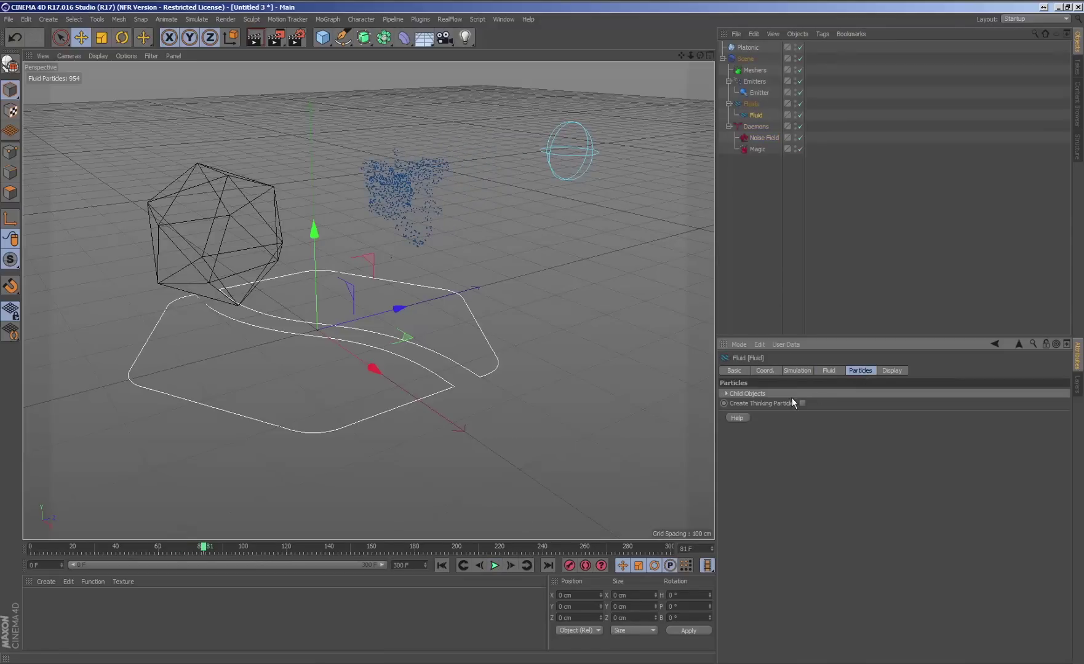
pyautogui.click(802, 403)
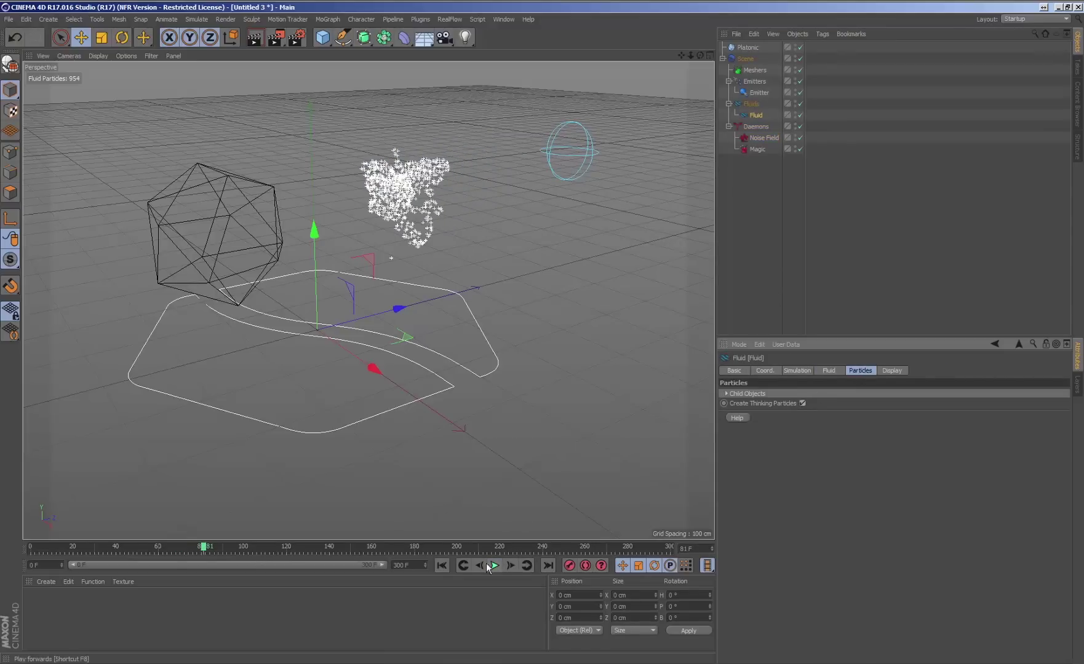
# Replay the simulation from frame 0 and stop at frame 83.
pyautogui.click(441, 566)
pyautogui.click(494, 566)
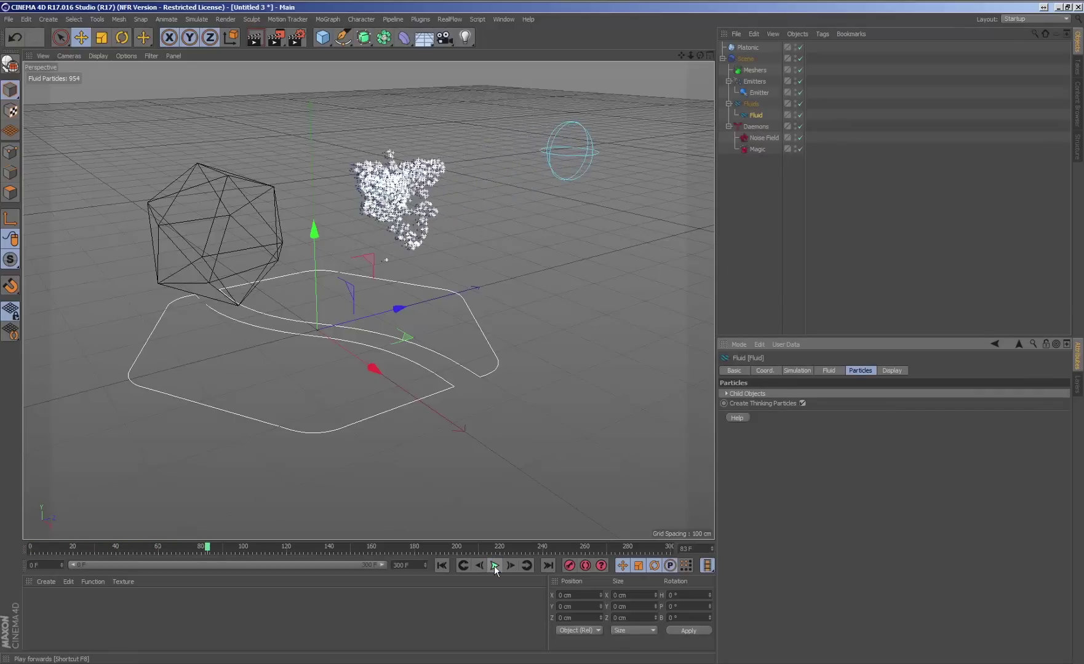
pyautogui.click(493, 566)
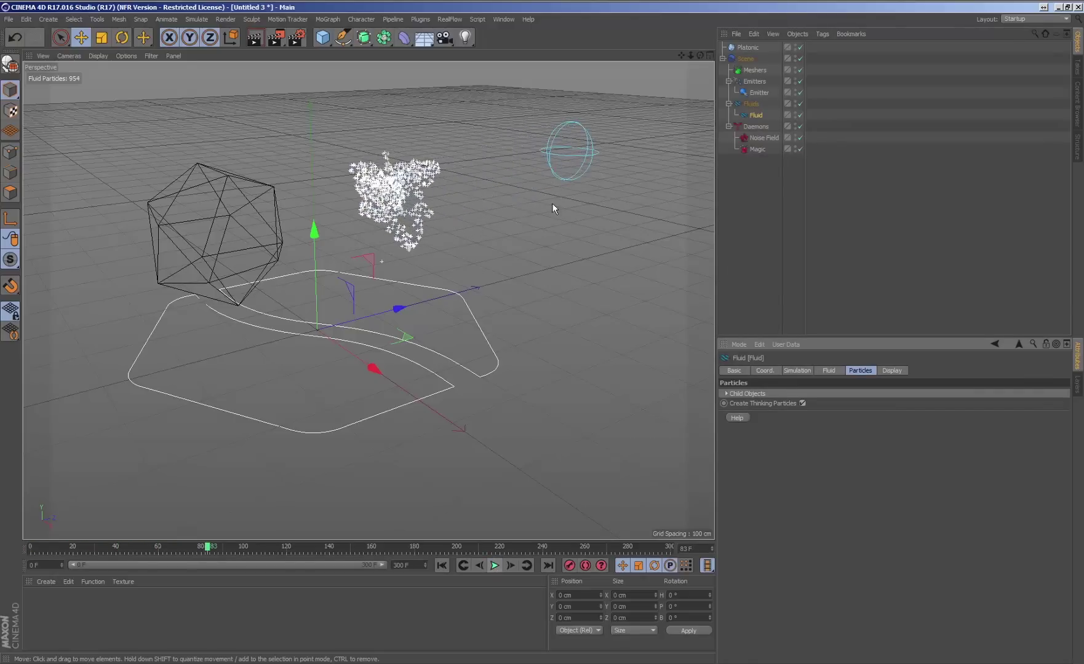
# Open the Thinking Particles Settings window and move it aside.
pyautogui.click(197, 19)
pyautogui.moveTo(208, 72)
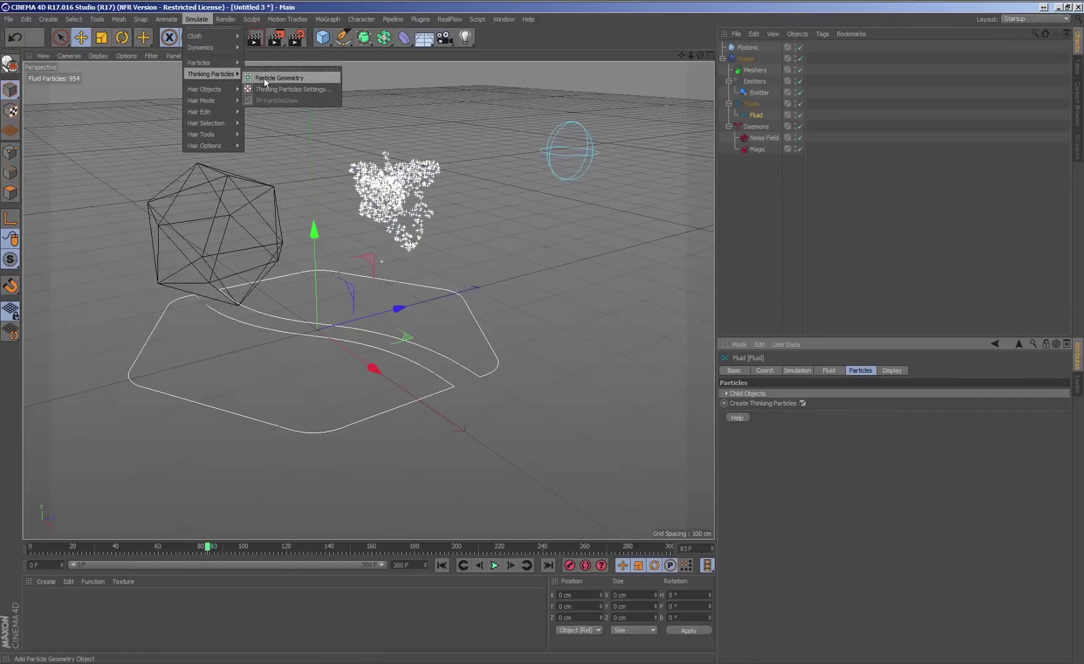
pyautogui.click(270, 86)
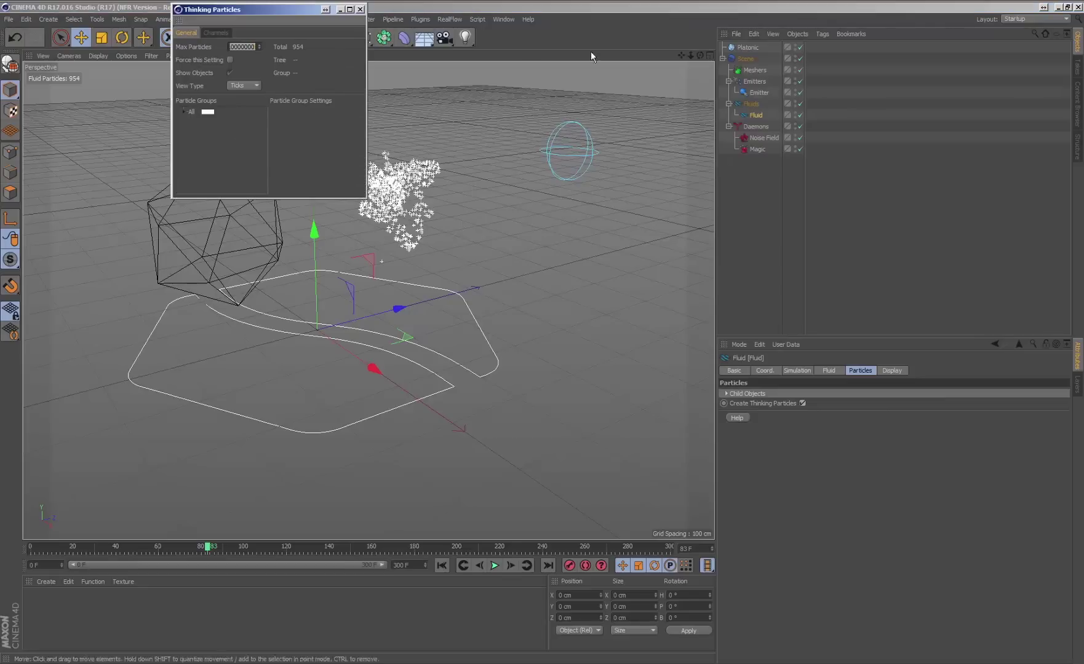
pyautogui.moveTo(304, 9); pyautogui.dragTo(208, 89)
# Add a MoGraph Tracer, link the Fluid particle group into Trace Link, and replay from start.
pyautogui.click(324, 18)
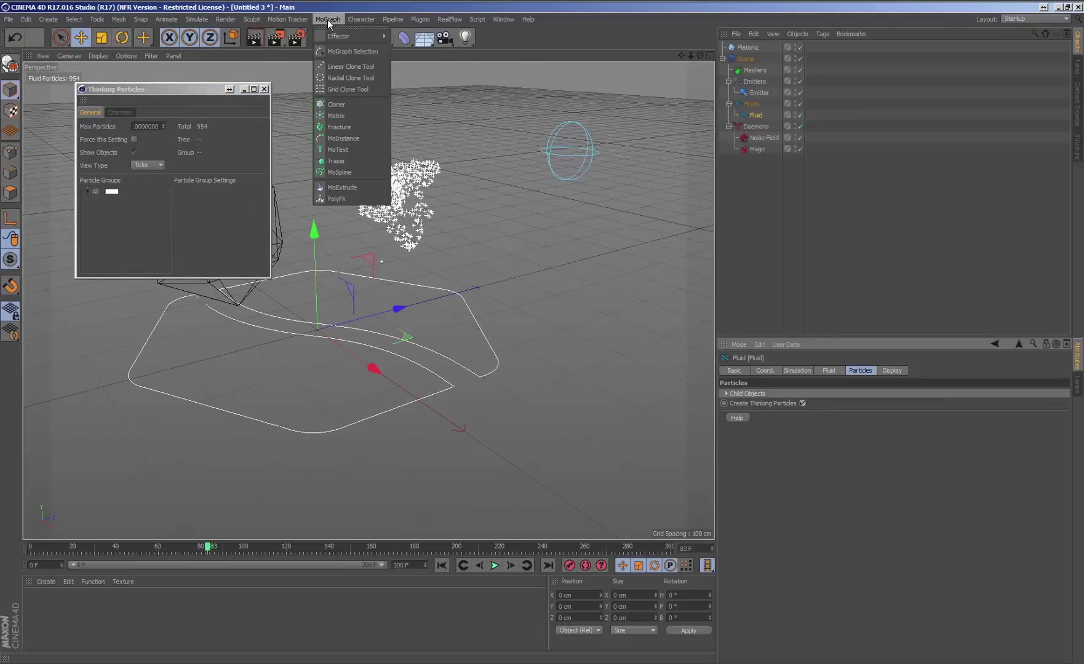
pyautogui.click(346, 159)
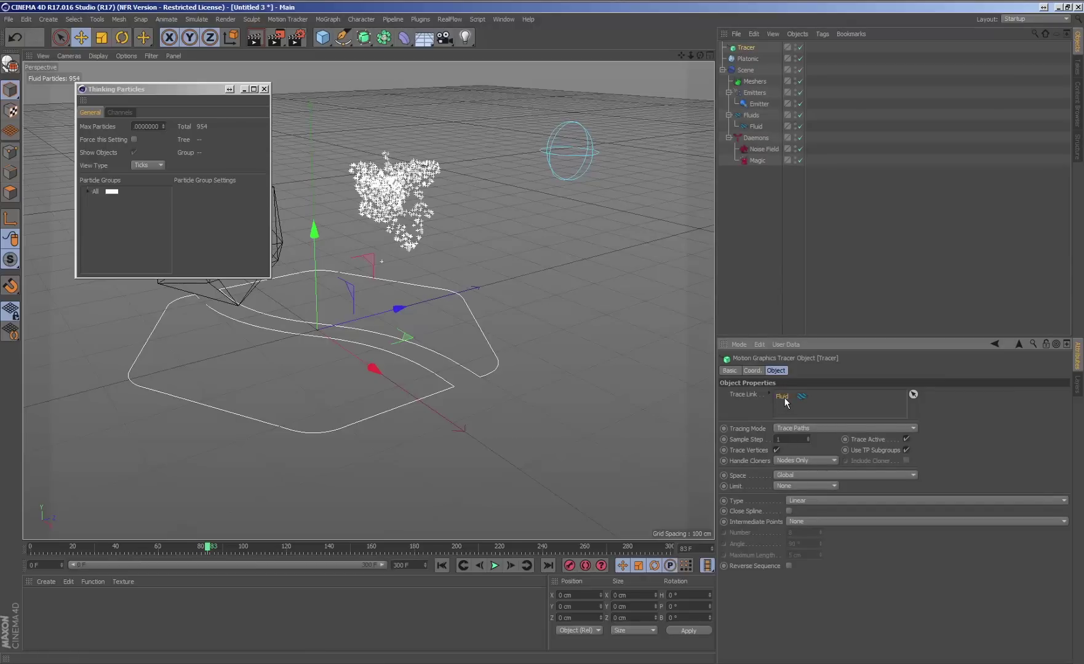
pyautogui.click(89, 191)
pyautogui.moveTo(107, 201); pyautogui.dragTo(289, 289)
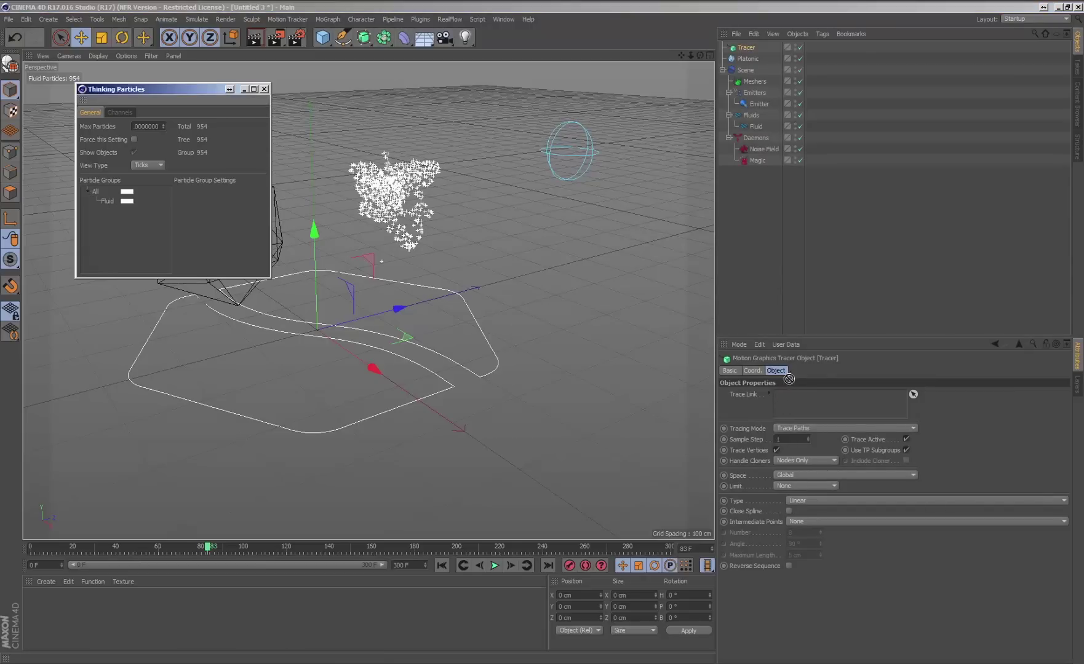
pyautogui.moveTo(790, 401); pyautogui.dragTo(791, 401)
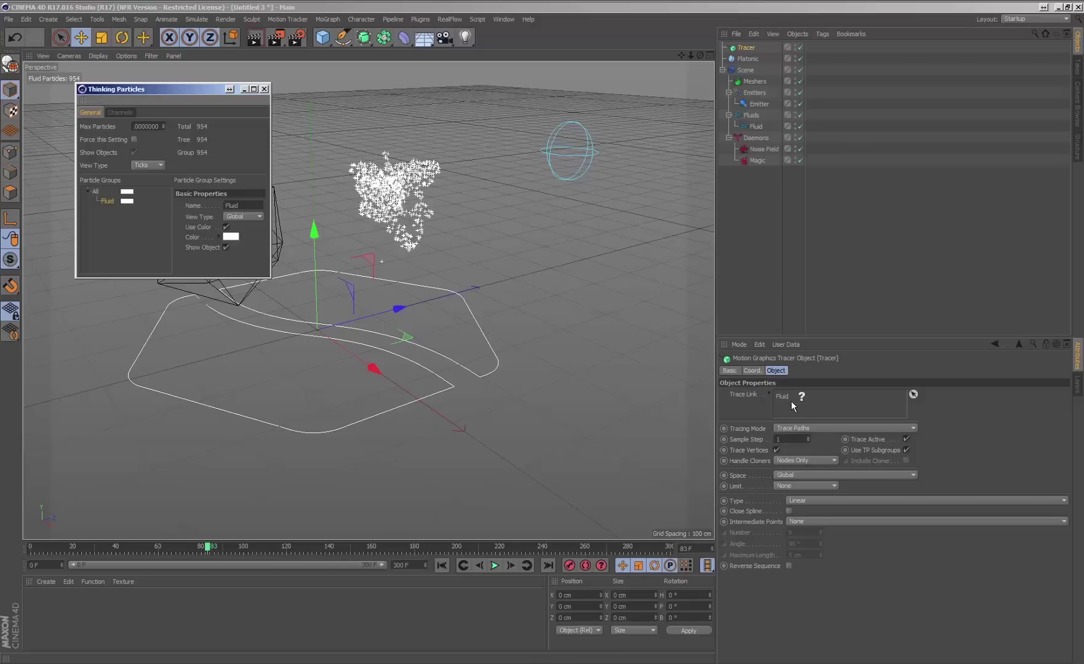
pyautogui.click(441, 565)
pyautogui.click(495, 566)
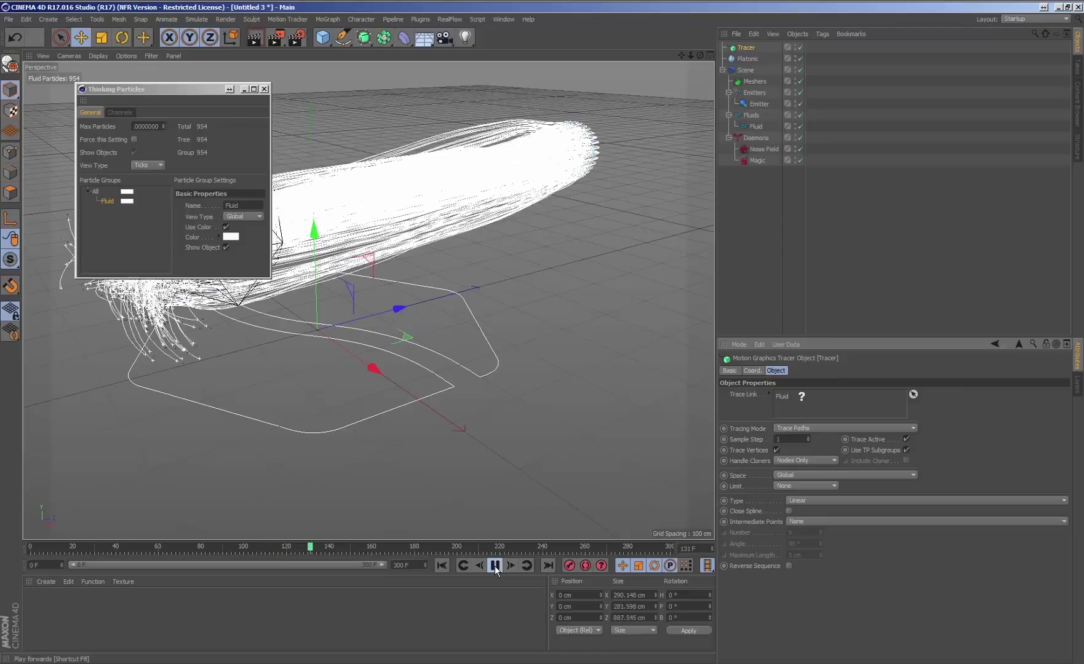
# Keep the Tracer spline Linear and set Limit to From End with Amount 6.
pyautogui.click(495, 566)
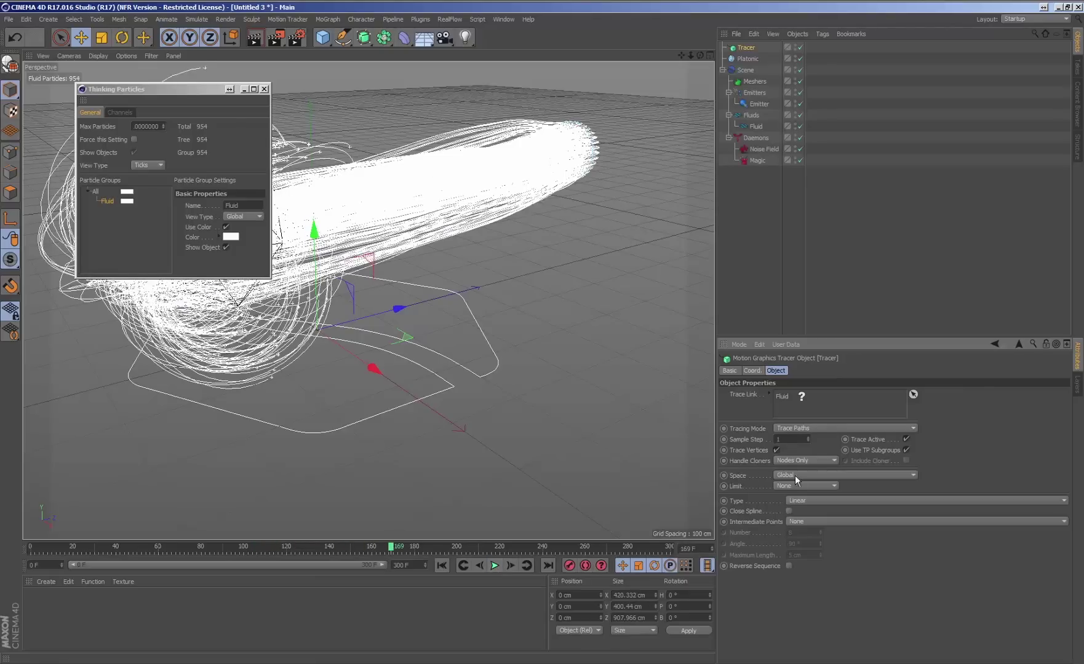
pyautogui.click(805, 500)
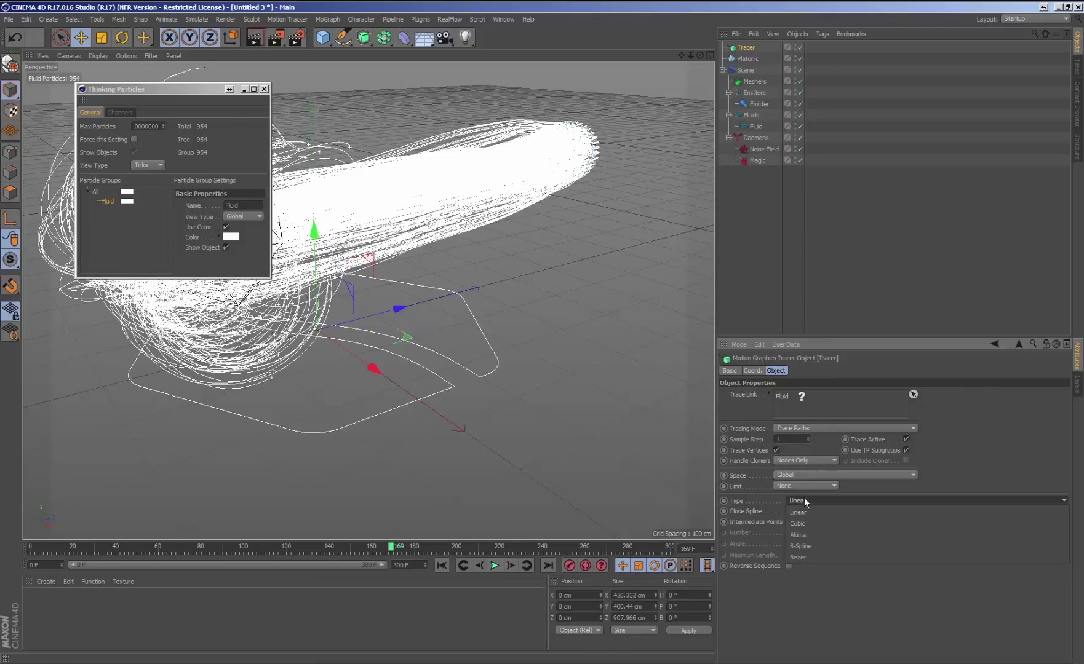
pyautogui.click(805, 498)
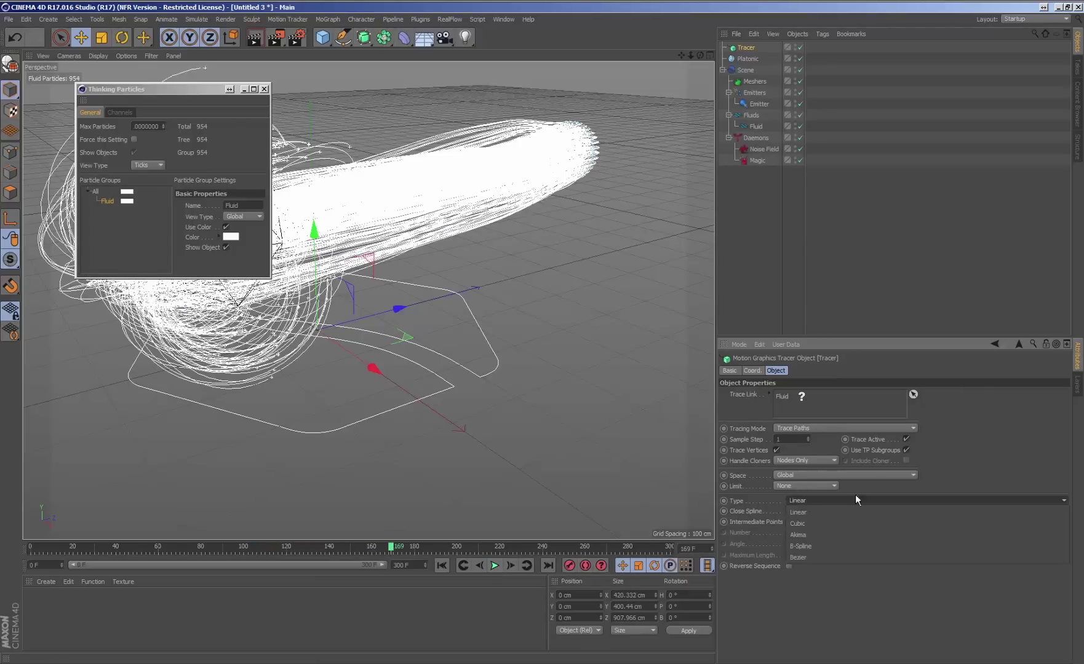
pyautogui.click(802, 485)
pyautogui.click(801, 515)
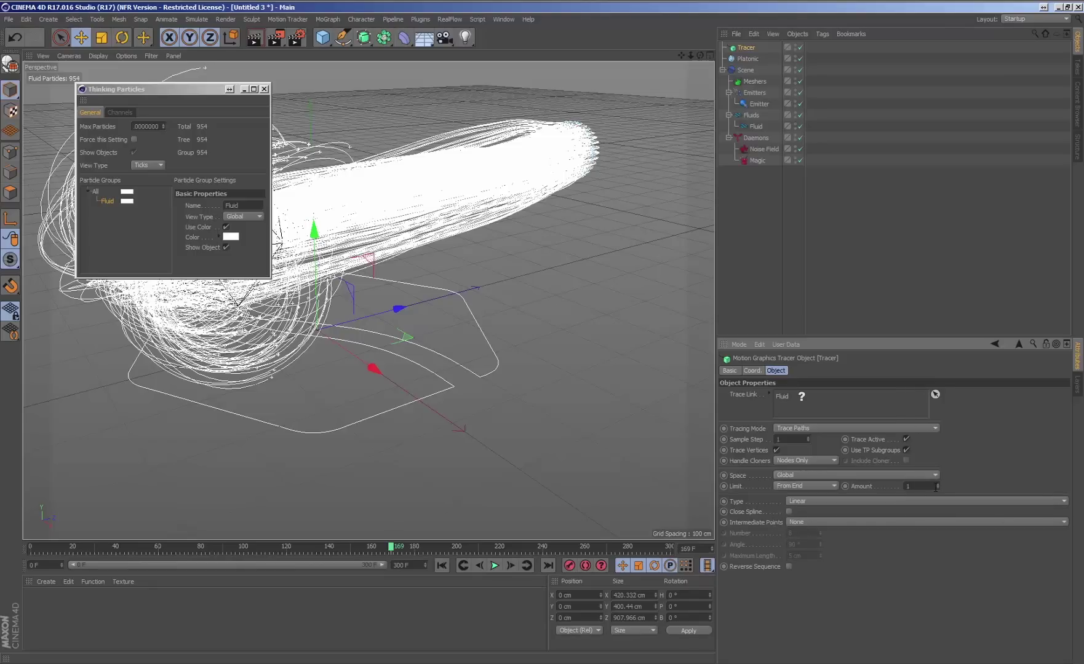
# Replay from frame 0, minimize the Thinking Particles window, and stop at frame 120.
pyautogui.click(442, 565)
pyautogui.click(494, 565)
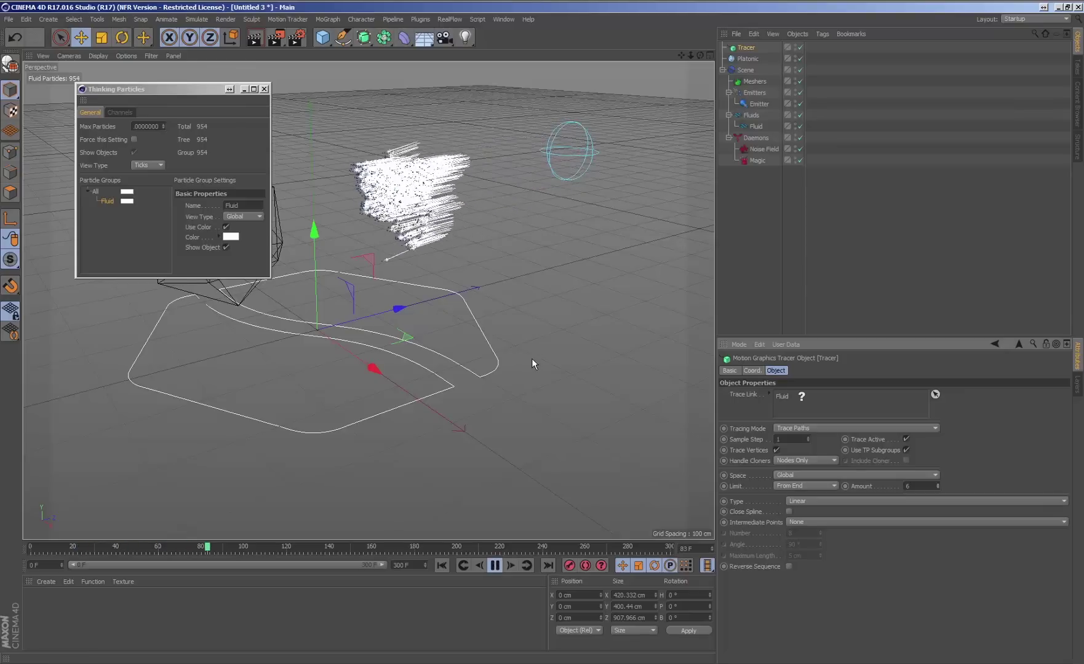
pyautogui.keyDown('alt'); pyautogui.moveTo(398, 317); pyautogui.dragTo(463, 344, button='middle'); pyautogui.keyUp('alt')
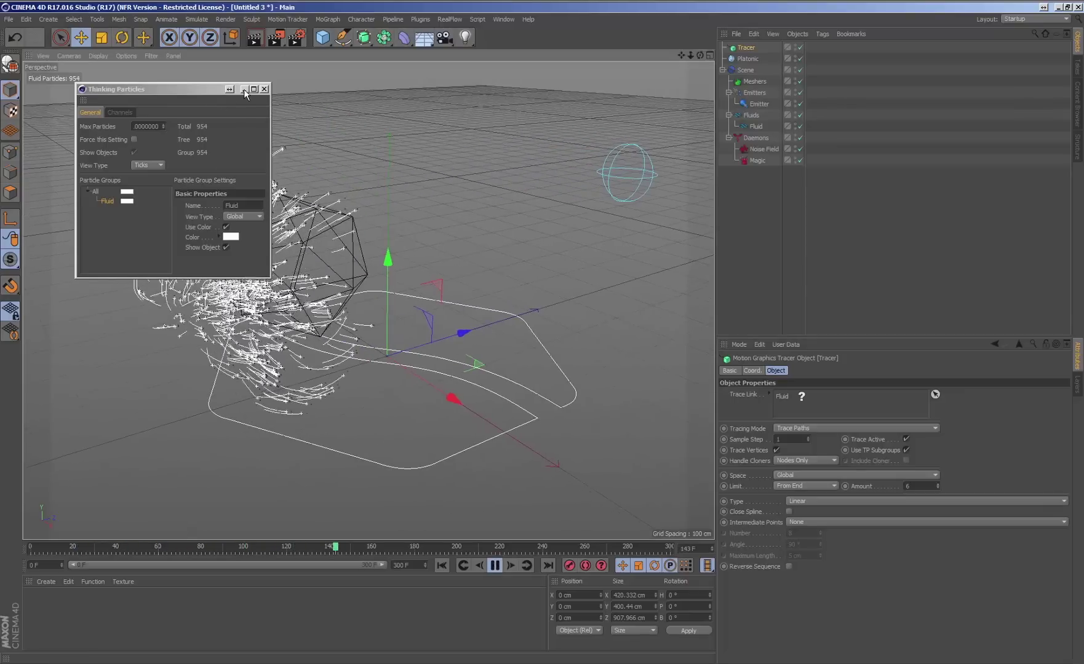
pyautogui.click(241, 126)
pyautogui.click(244, 89)
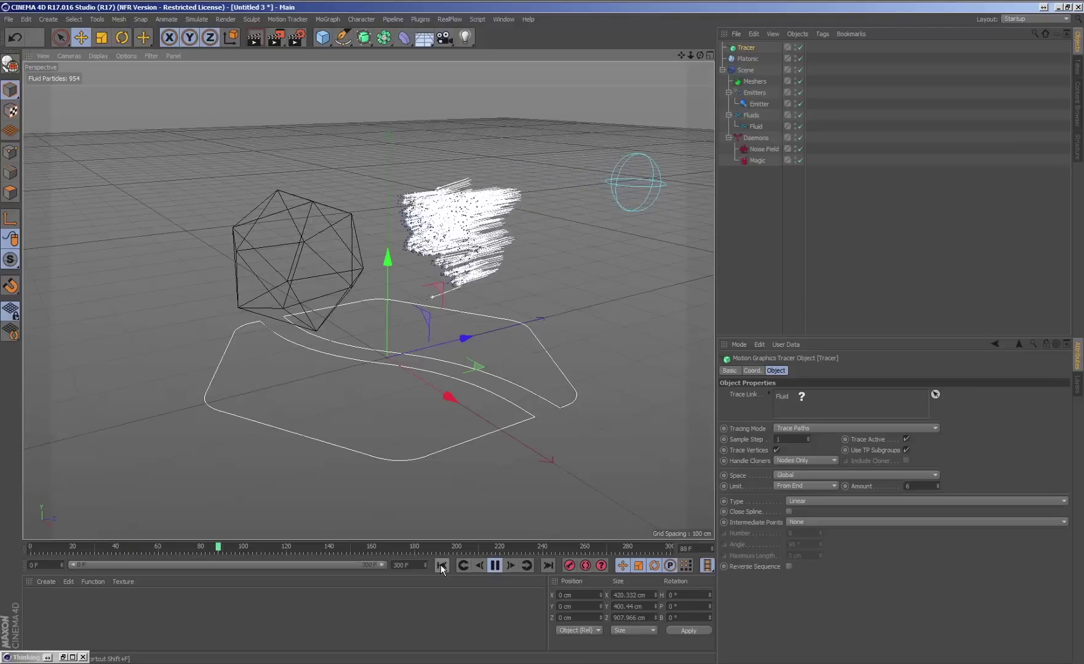
pyautogui.click(494, 565)
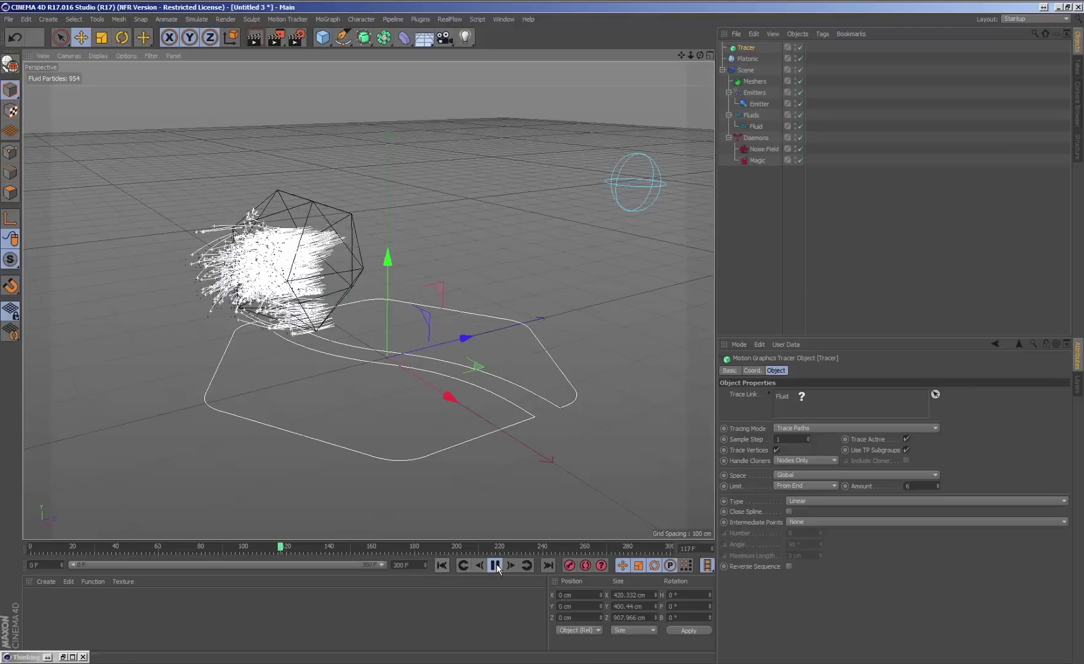
# Switch the Tracer's Tracing Mode to Connect All Objects and replay to frame 164.
pyautogui.click(810, 428)
pyautogui.click(809, 450)
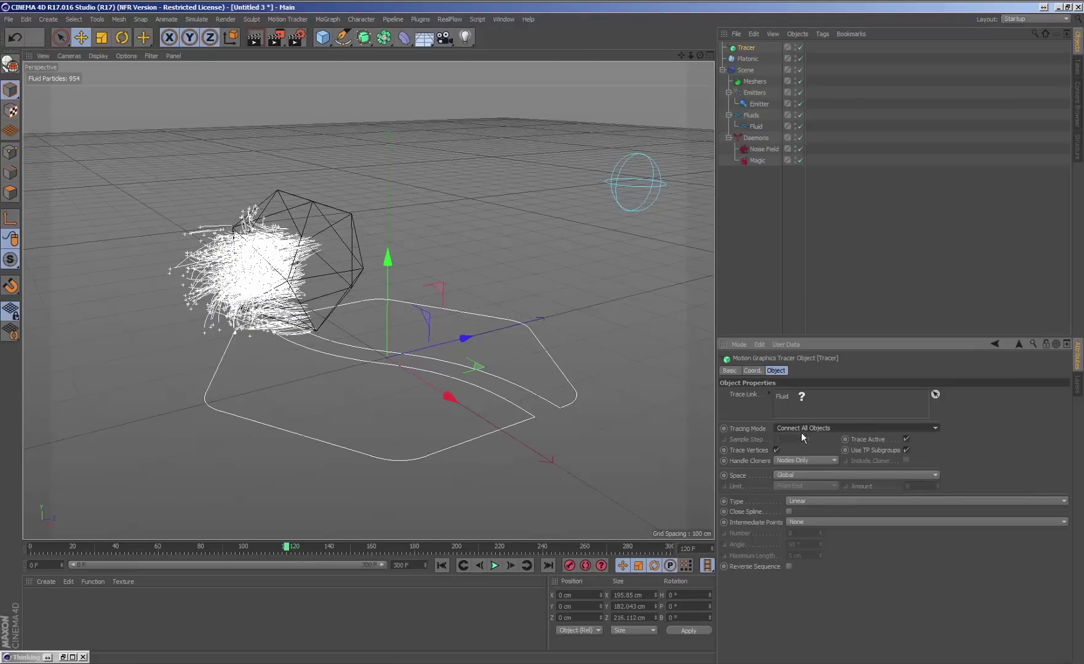
pyautogui.click(442, 565)
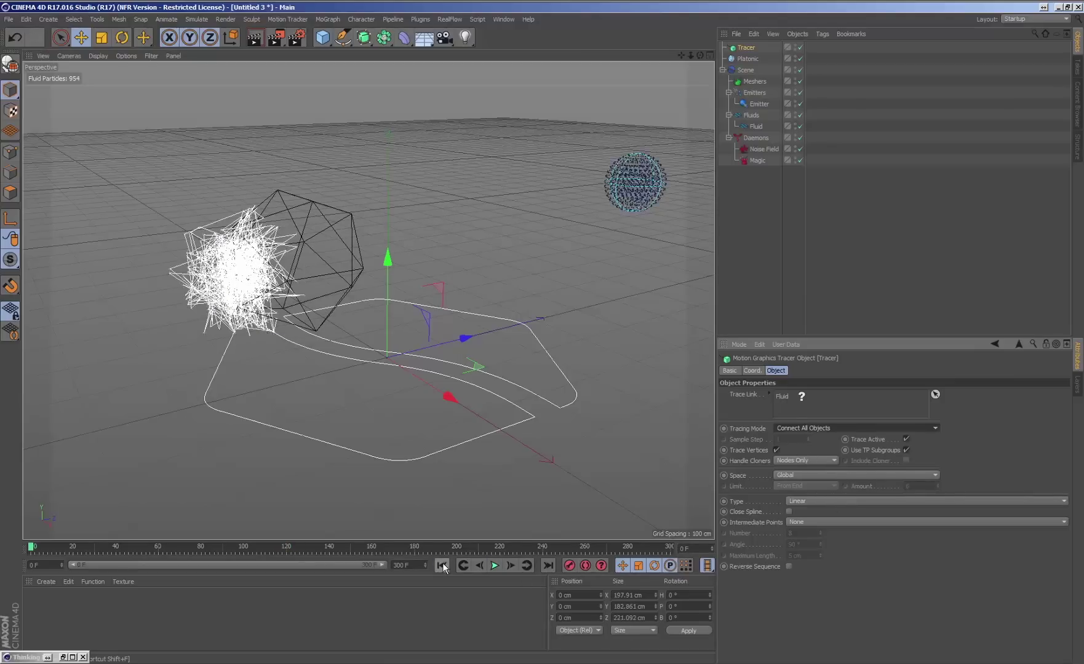
pyautogui.click(496, 565)
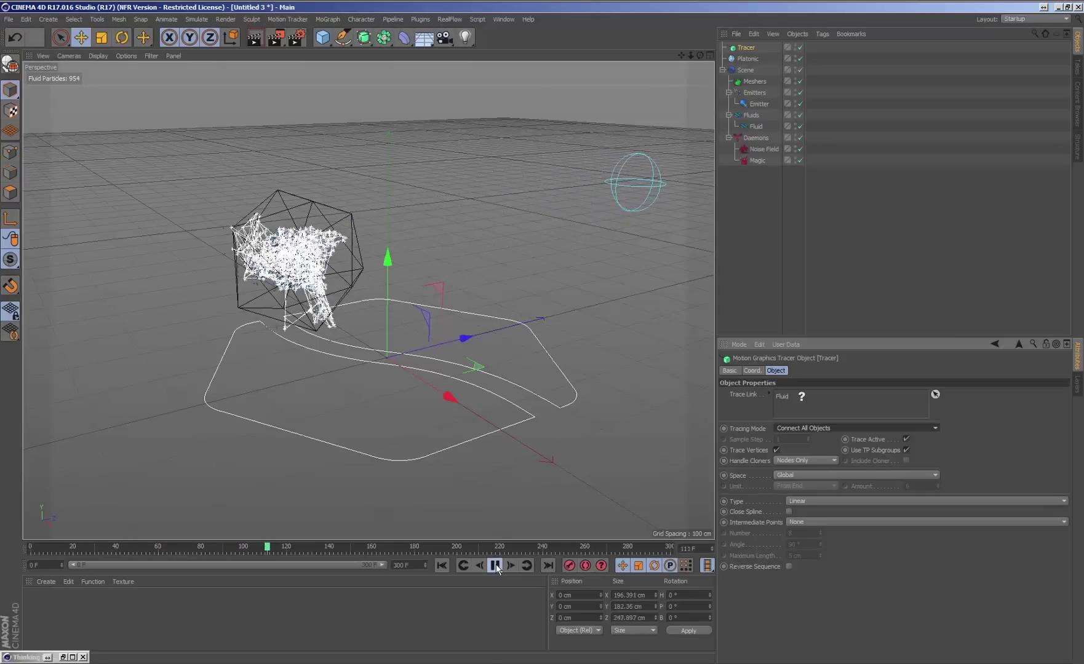
pyautogui.click(496, 565)
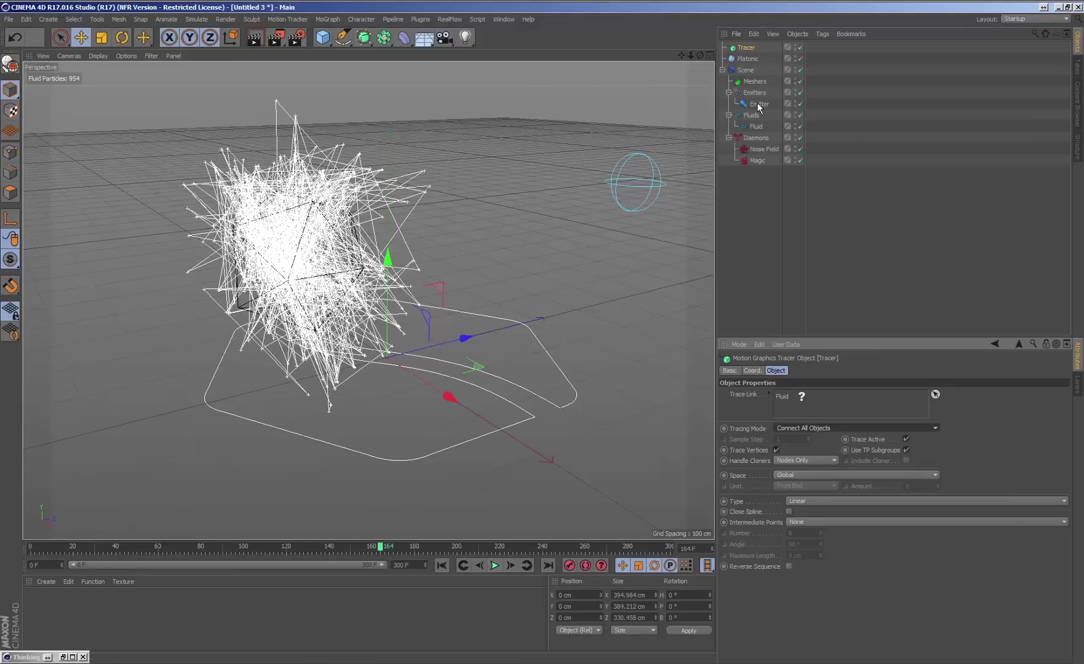
# Show the Fluid object's fluid settings and replay the simulation from frame 0.
pyautogui.click(756, 126)
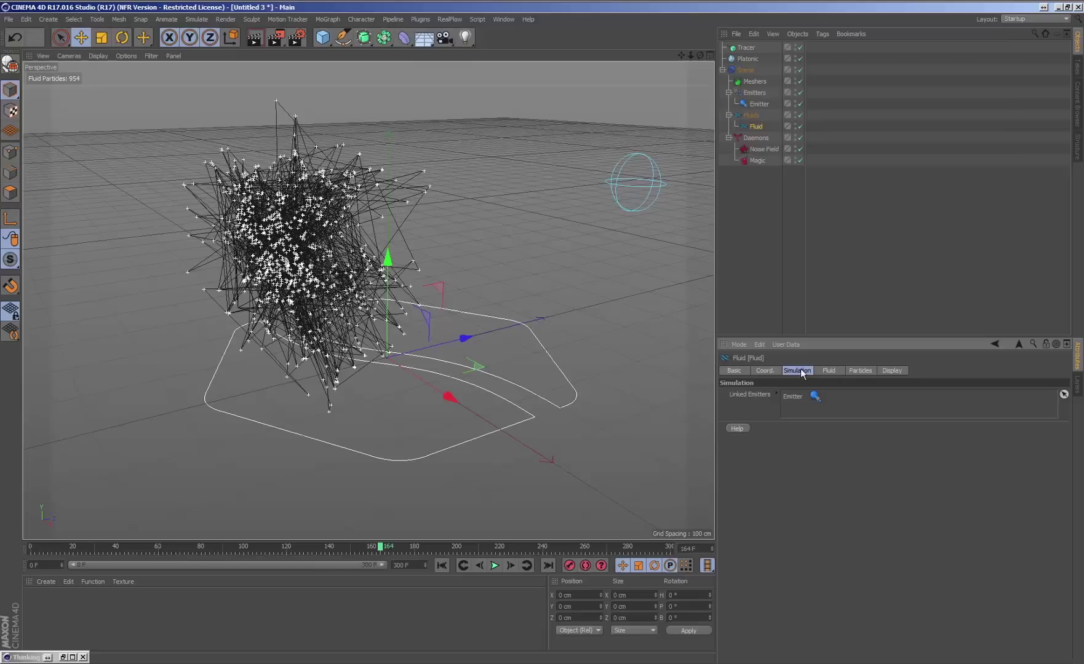
pyautogui.click(828, 370)
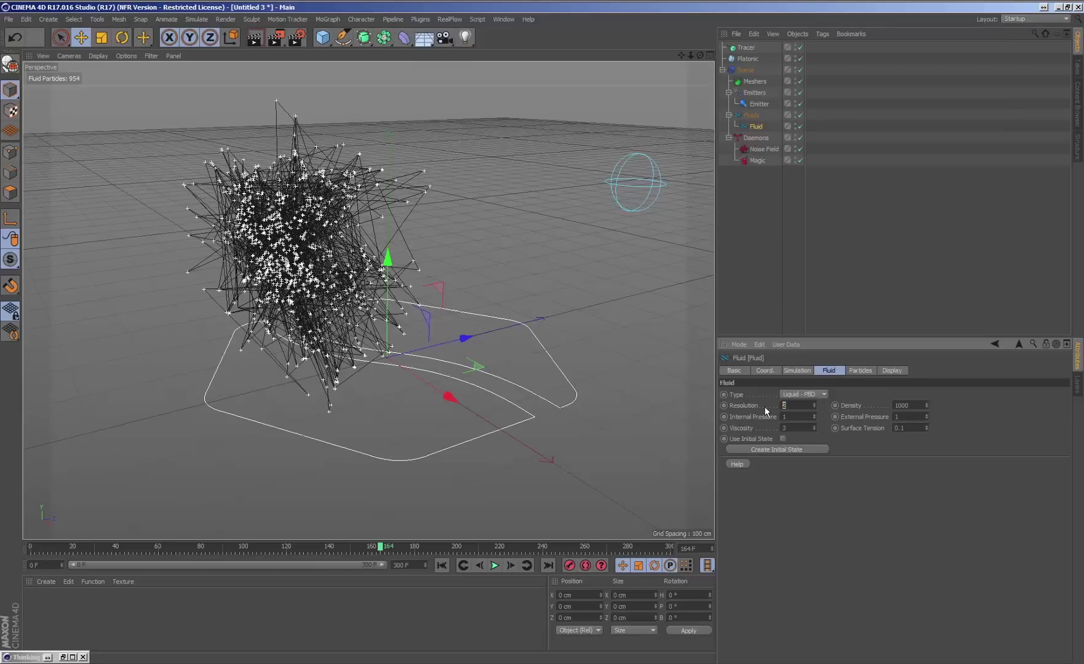
pyautogui.click(441, 567)
pyautogui.click(496, 566)
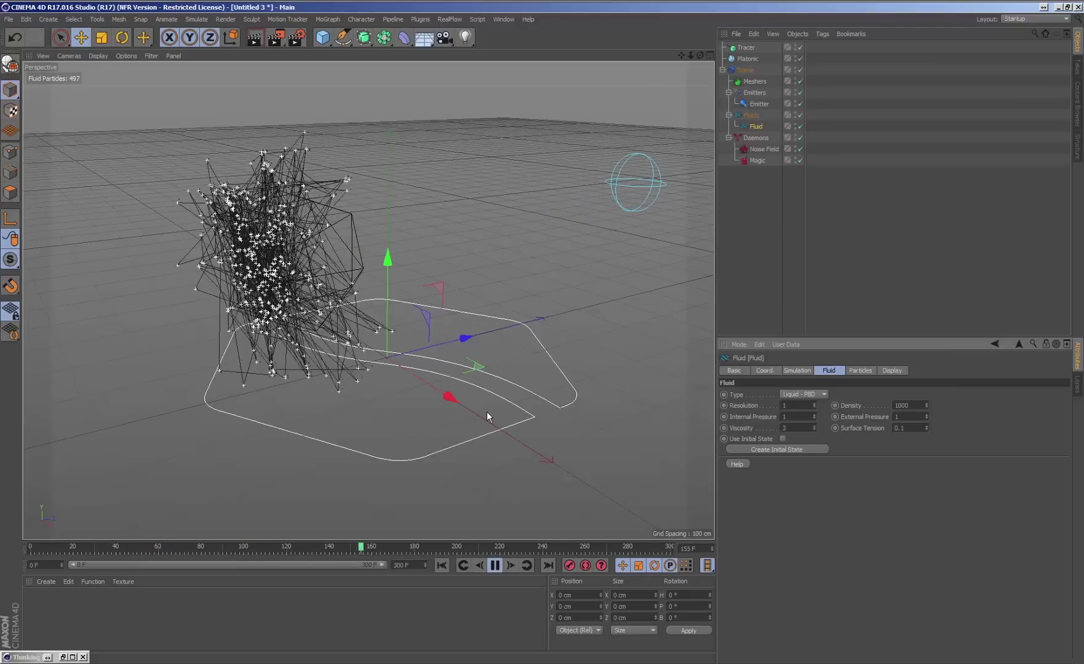
# Orbit and zoom in on the traced fluid particles, then restore the wider view.
pyautogui.keyDown('alt'); pyautogui.moveTo(369, 271); pyautogui.dragTo(332, 267); pyautogui.keyUp('alt')
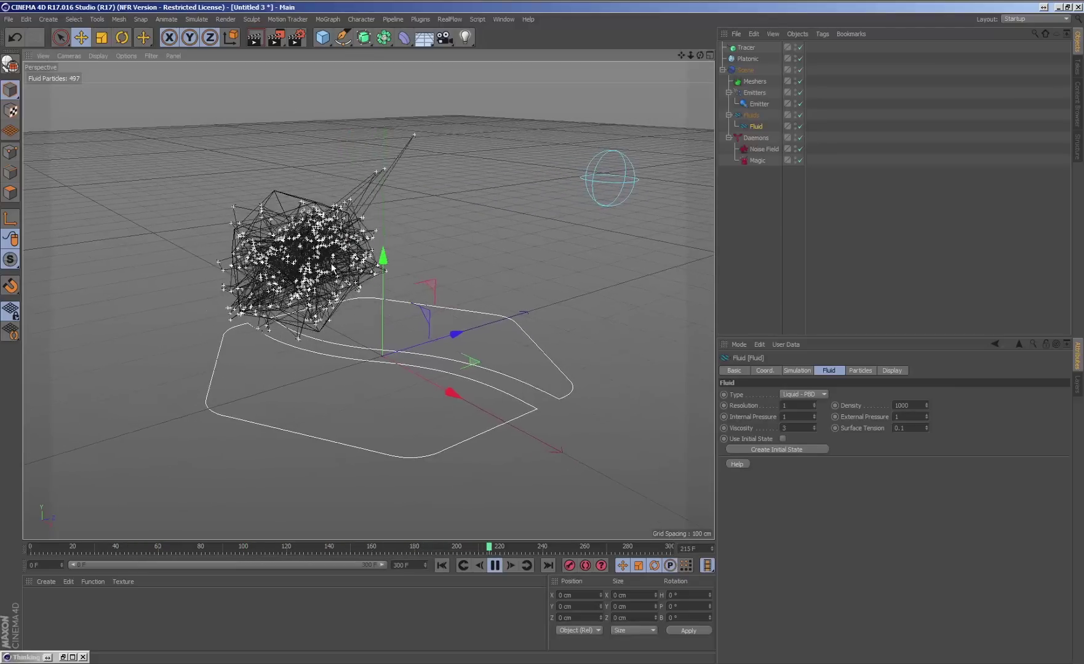
pyautogui.keyDown('alt'); pyautogui.moveTo(332, 267); pyautogui.dragTo(373, 298, button='right'); pyautogui.keyUp('alt')
pyautogui.hotkey('ctrl', 'shift', 'z')
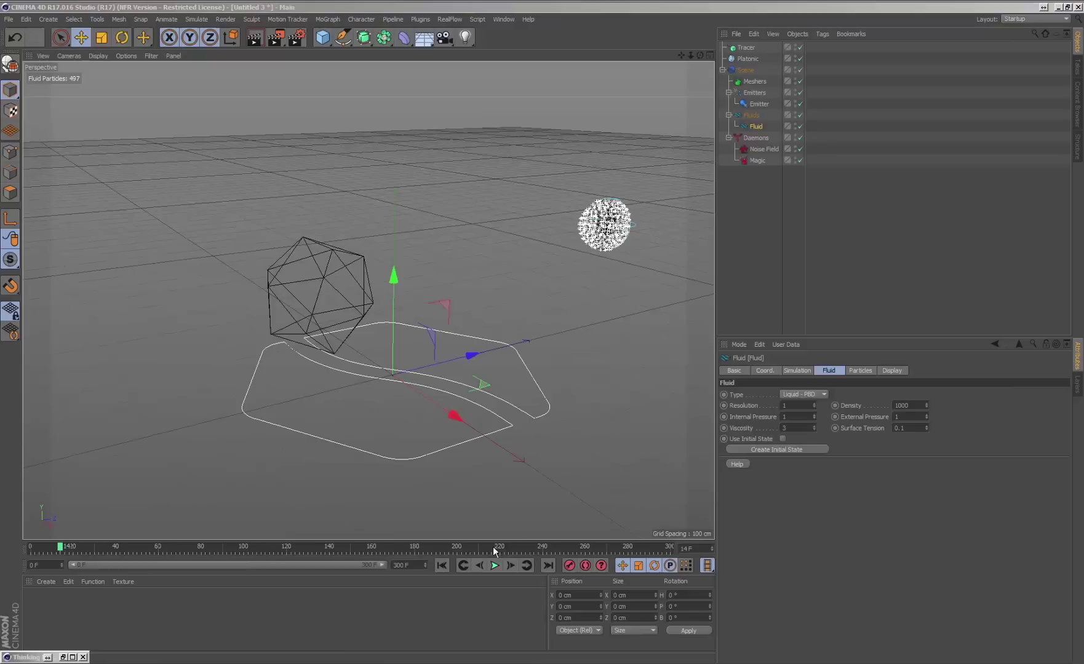
# Add a MoGraph Cloner and a Platonic solid to the scene.
pyautogui.click(327, 19)
pyautogui.click(338, 104)
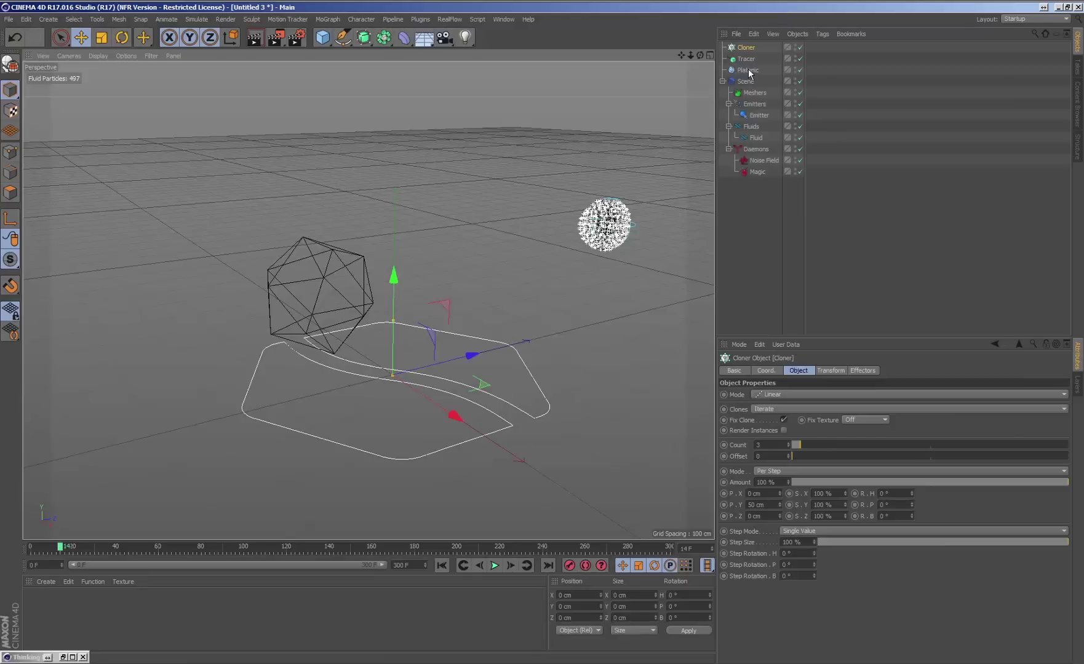
pyautogui.click(325, 43)
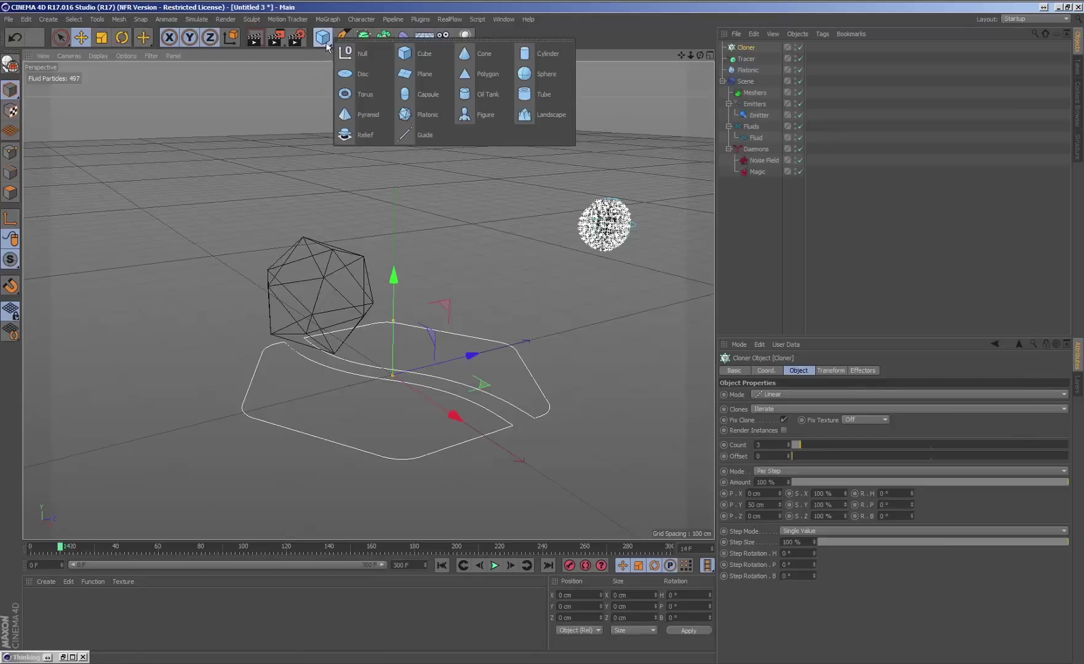
pyautogui.click(424, 115)
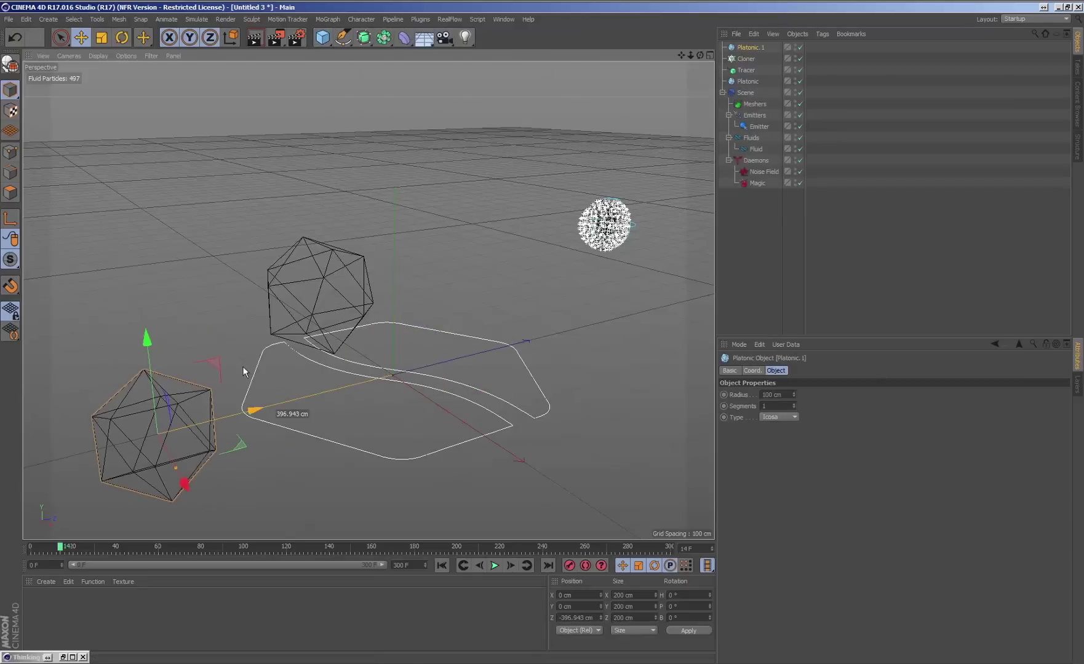
# Move the icosahedron, scale it to about 11.5 cm, and nest it under the Cloner.
pyautogui.moveTo(242, 367); pyautogui.dragTo(262, 374)
pyautogui.press('r')
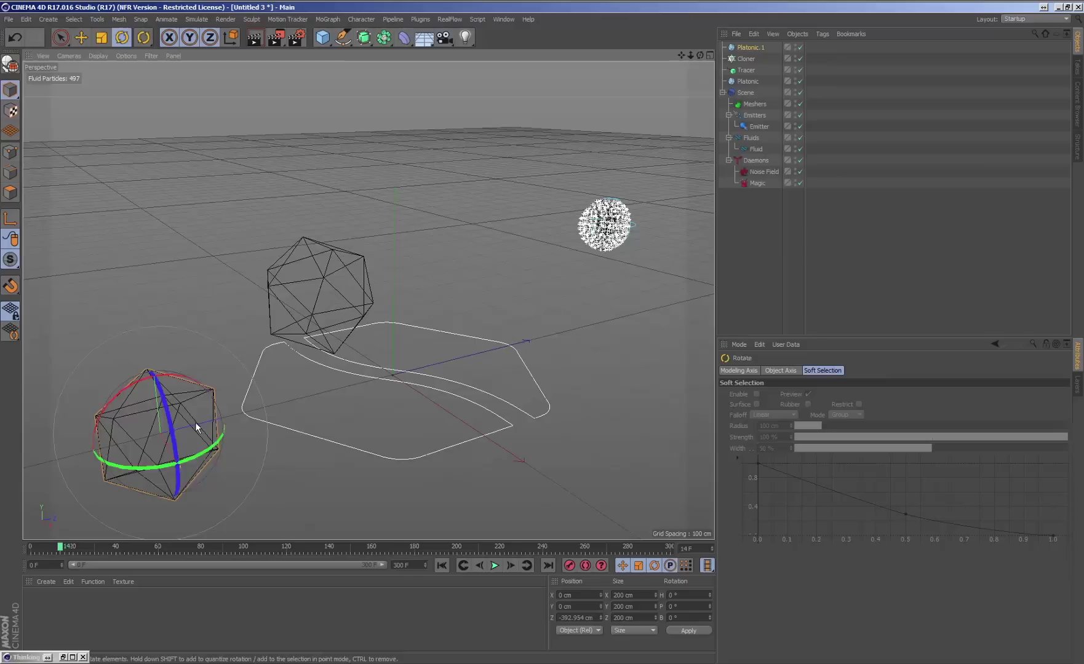
pyautogui.press('t')
pyautogui.moveTo(182, 446); pyautogui.dragTo(98, 440)
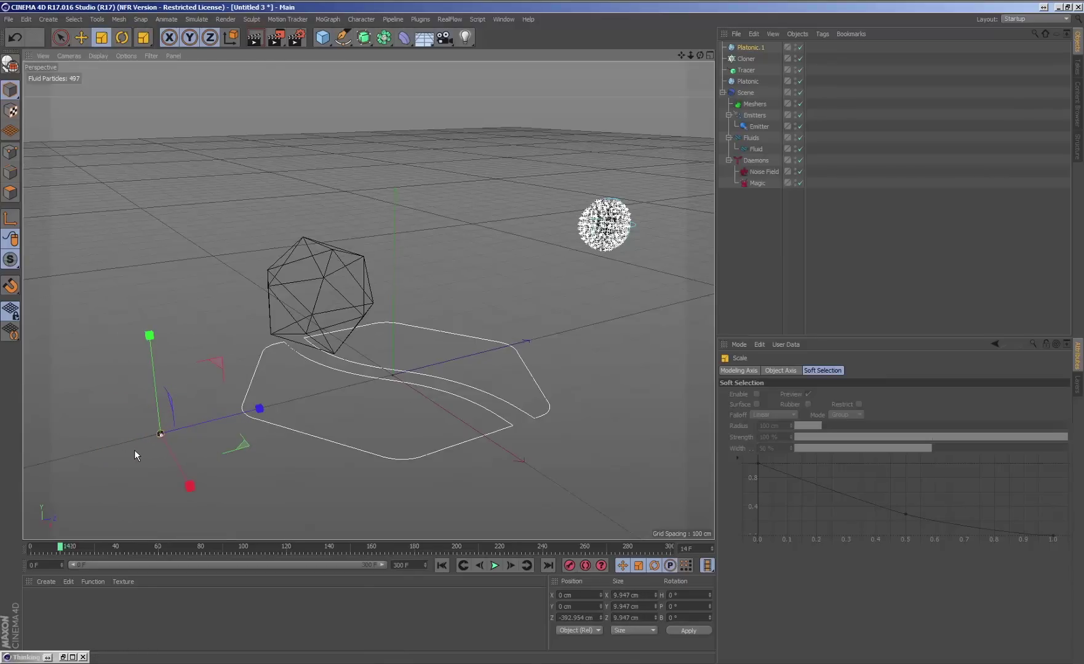
pyautogui.moveTo(136, 455); pyautogui.dragTo(138, 449)
pyautogui.moveTo(746, 58); pyautogui.dragTo(747, 59)
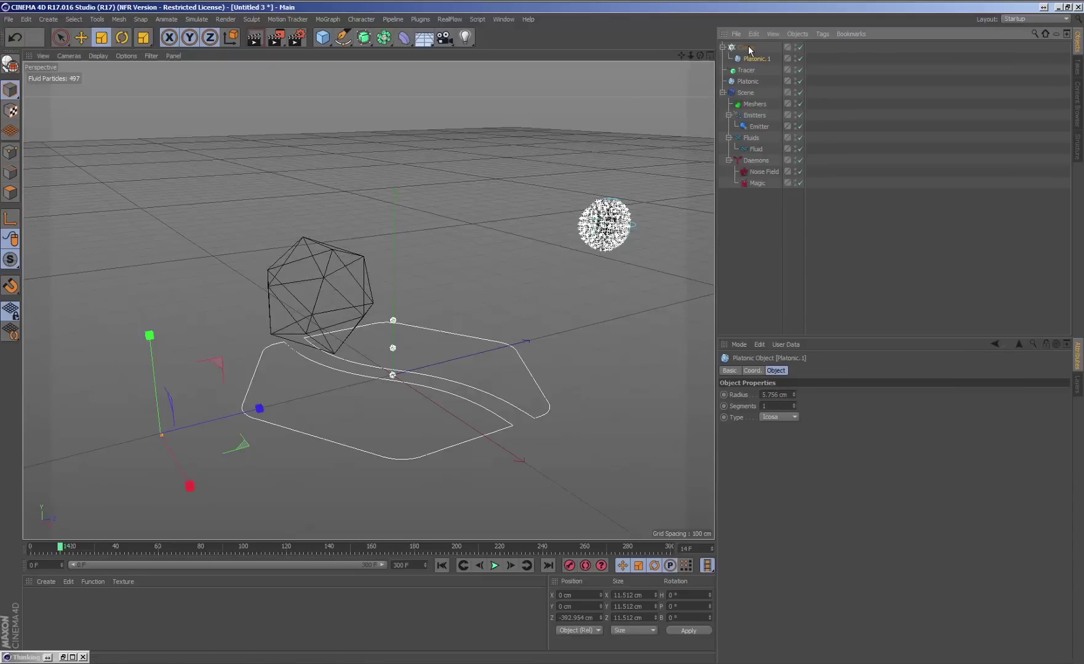
# Set the Cloner to Object mode with the Fluid Thinking Particles group as its object.
pyautogui.click(746, 47)
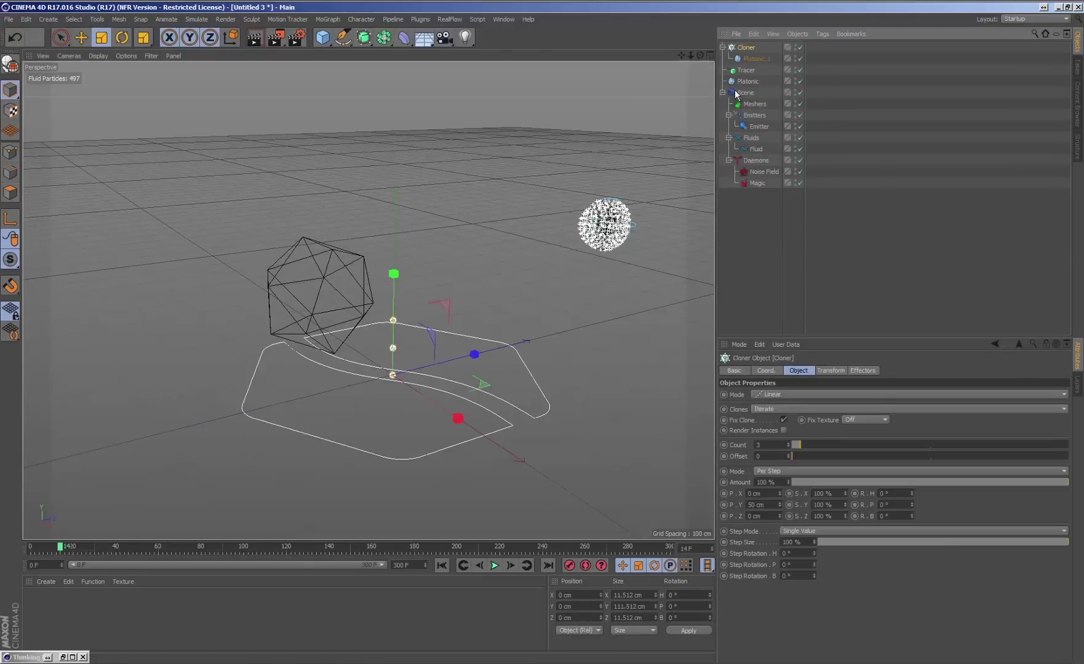
pyautogui.click(783, 392)
pyautogui.click(778, 404)
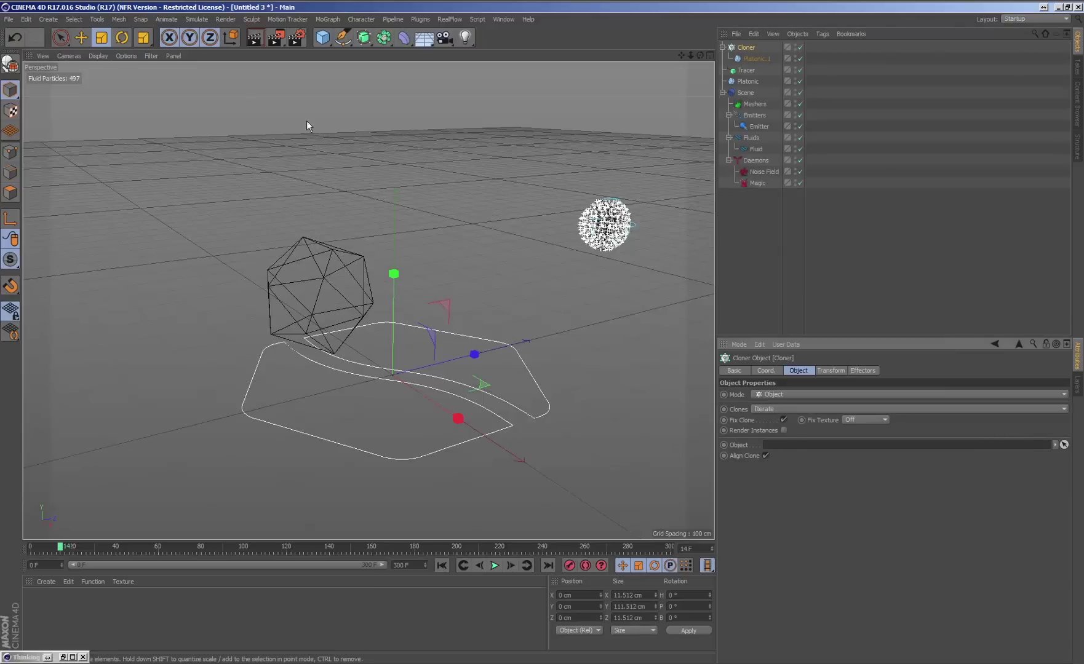
pyautogui.click(211, 21)
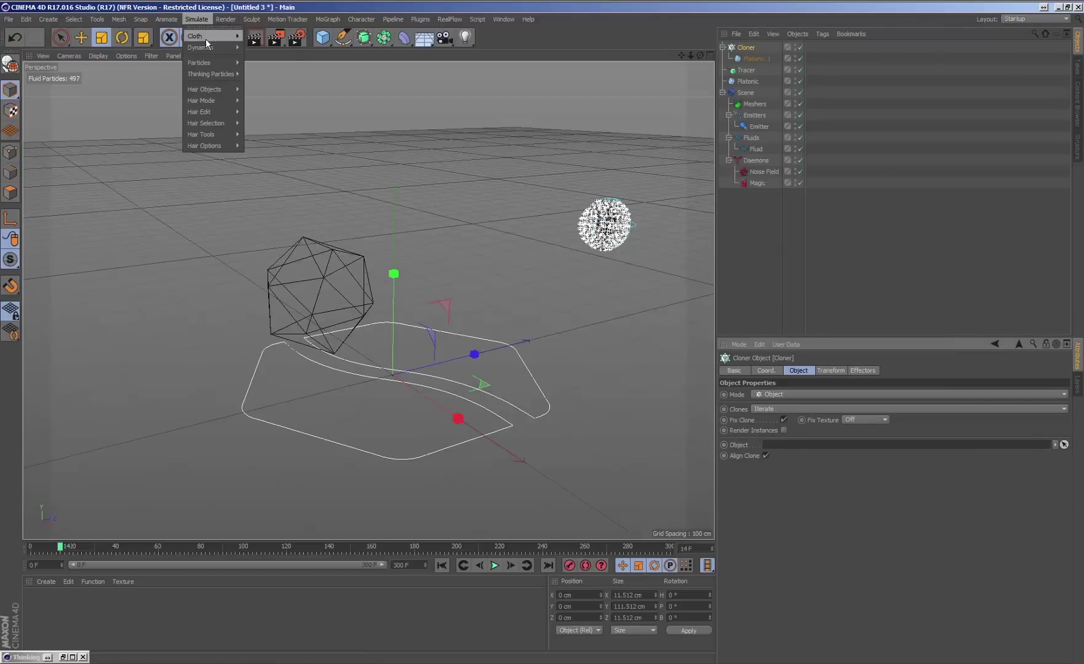
pyautogui.moveTo(234, 73)
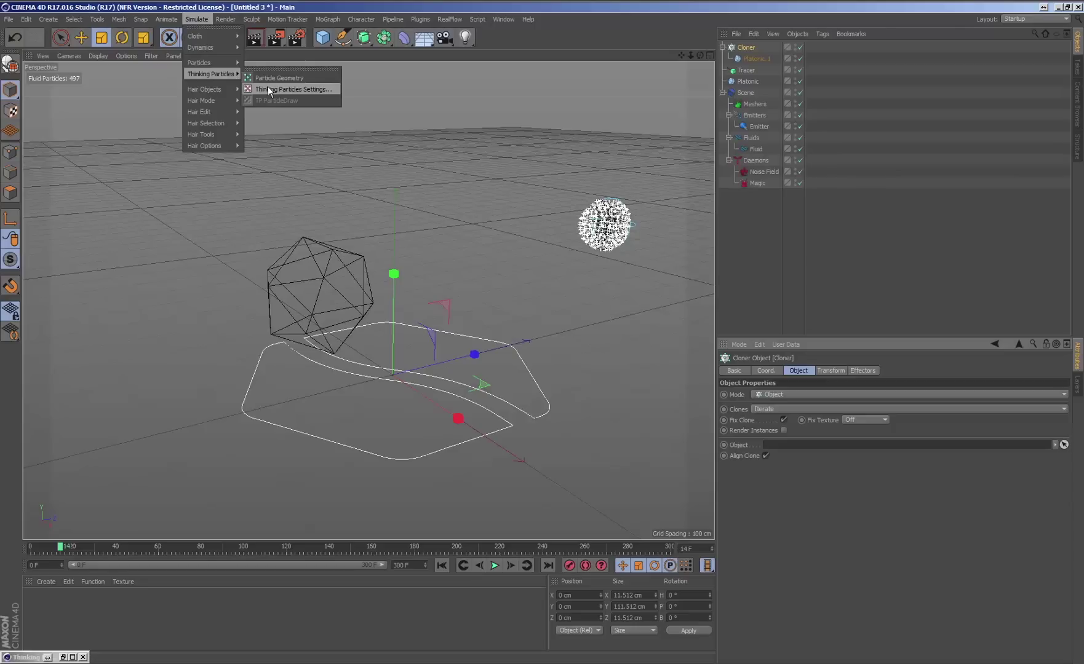
pyautogui.click(267, 88)
pyautogui.moveTo(108, 200); pyautogui.dragTo(780, 445)
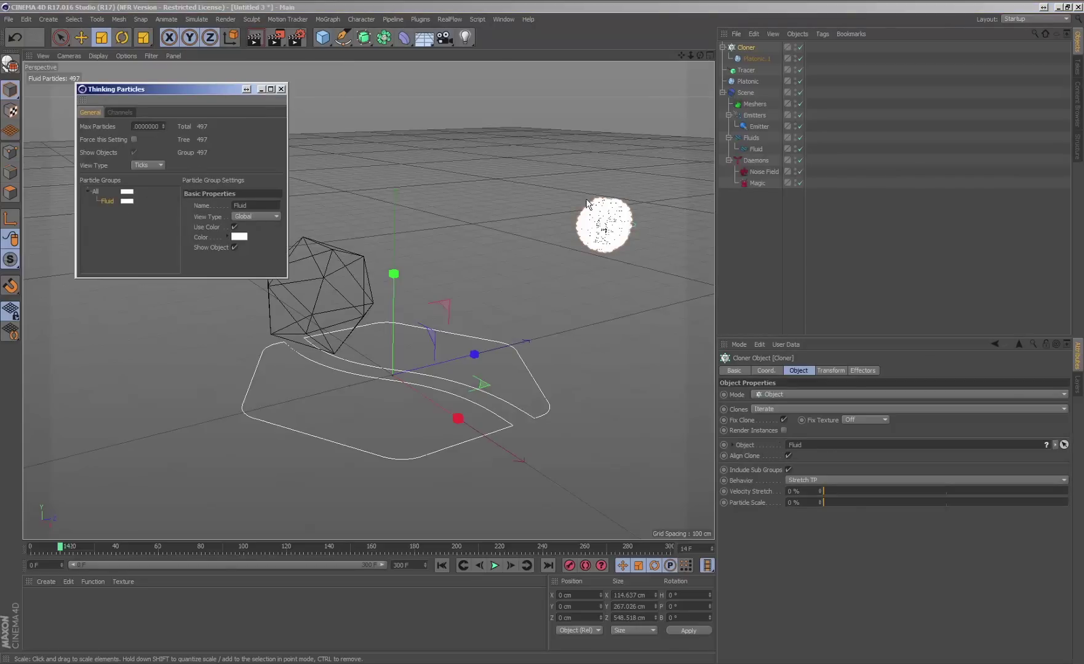
# Switch the viewport to Gouraud Shading and close the Thinking Particles settings.
pyautogui.click(98, 55)
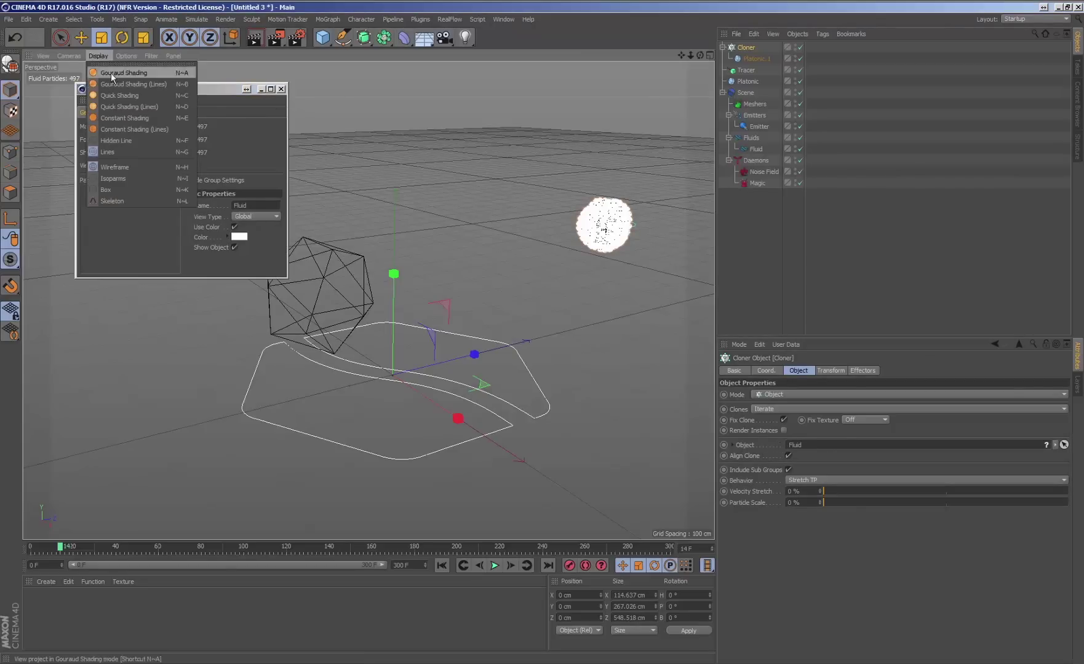
pyautogui.click(111, 152)
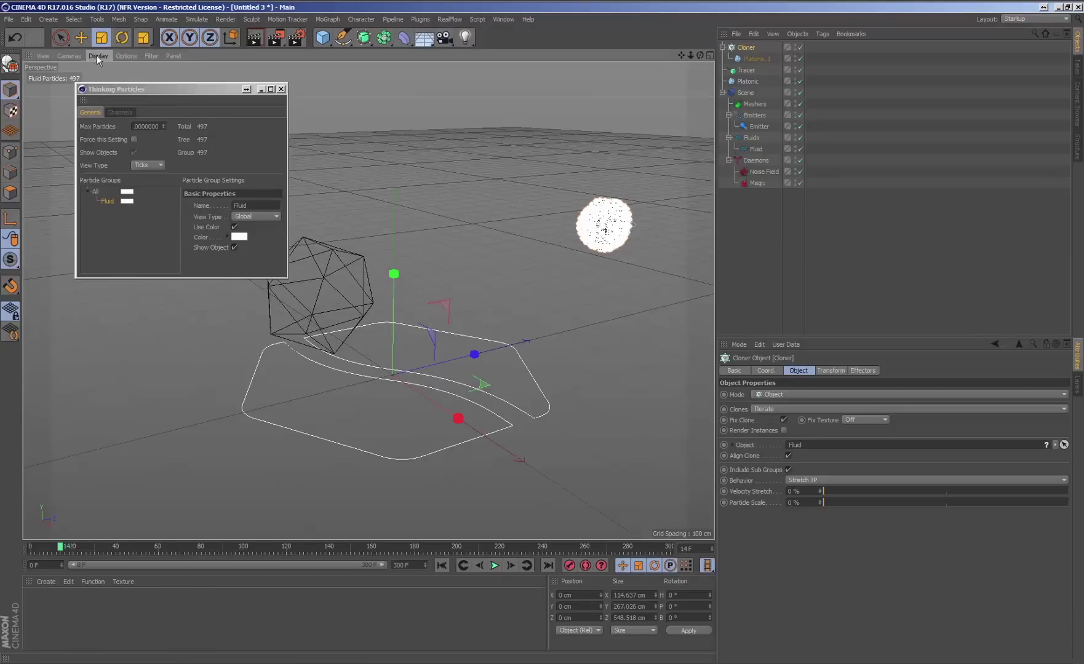
pyautogui.click(98, 55)
pyautogui.click(114, 66)
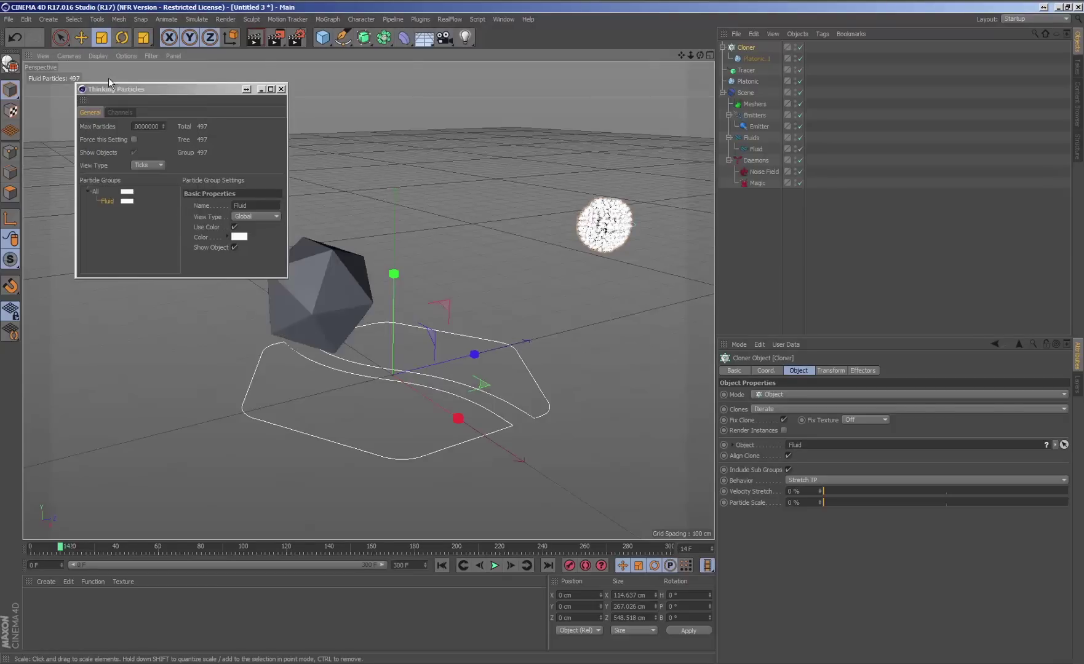
pyautogui.click(281, 90)
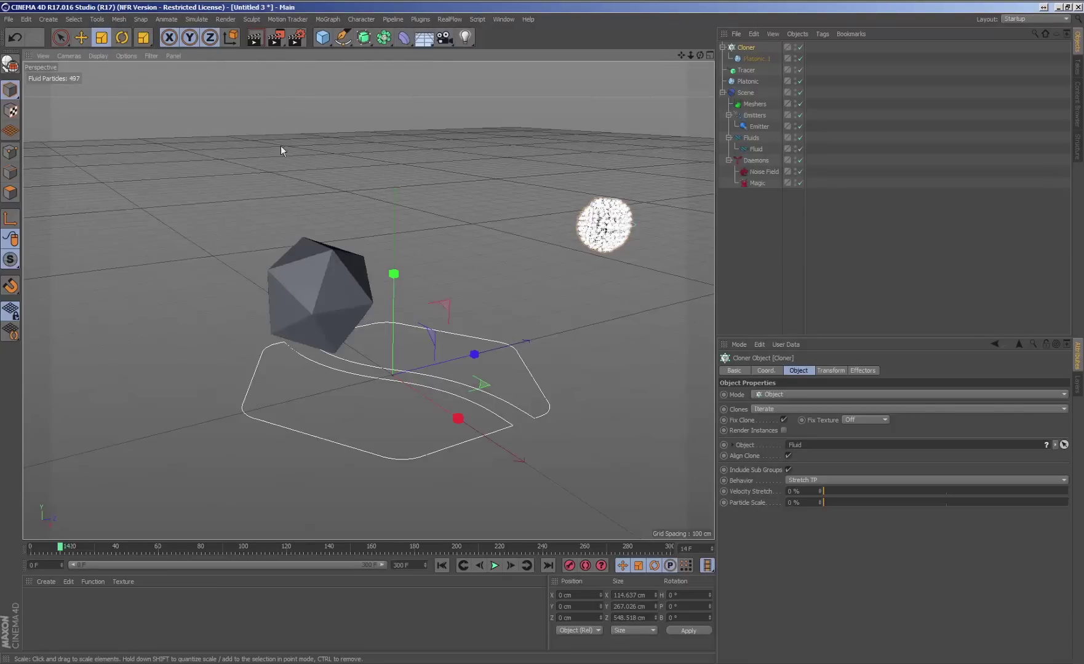
# Play the simulation from frame 0 toward the cloned particles and pause near frame 81.
pyautogui.click(441, 566)
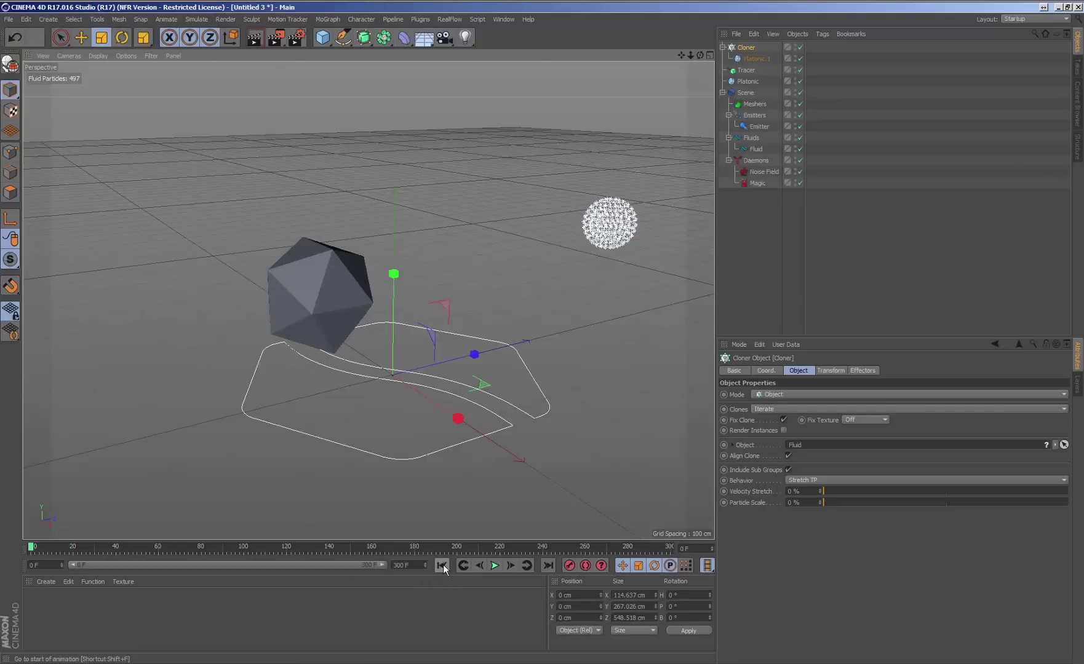
pyautogui.click(495, 566)
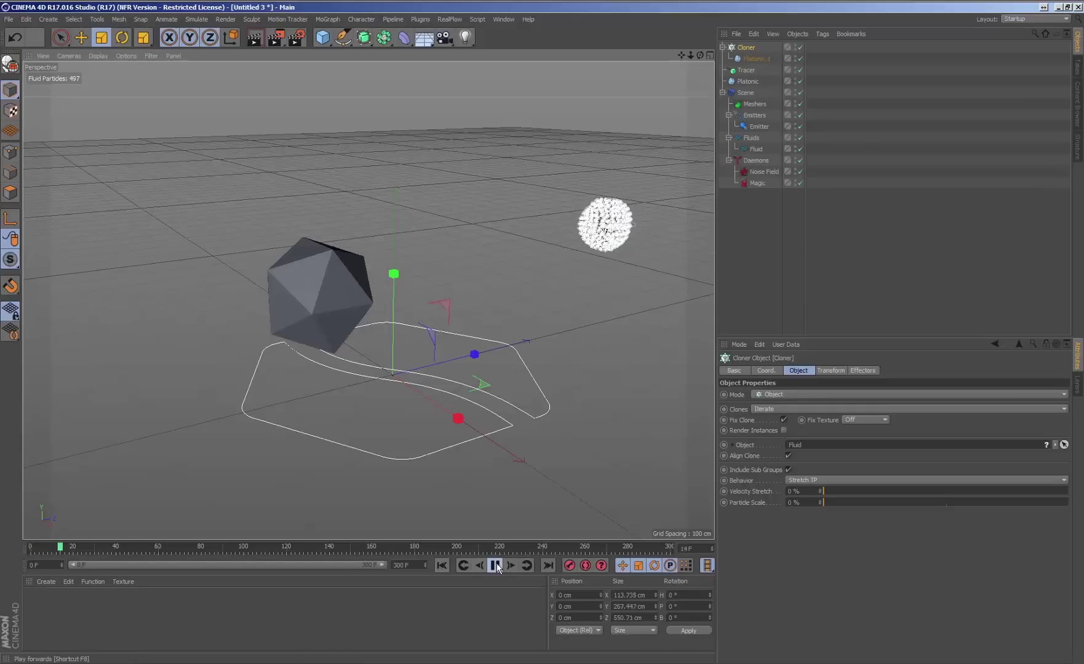
pyautogui.scroll(4, 505, 271)
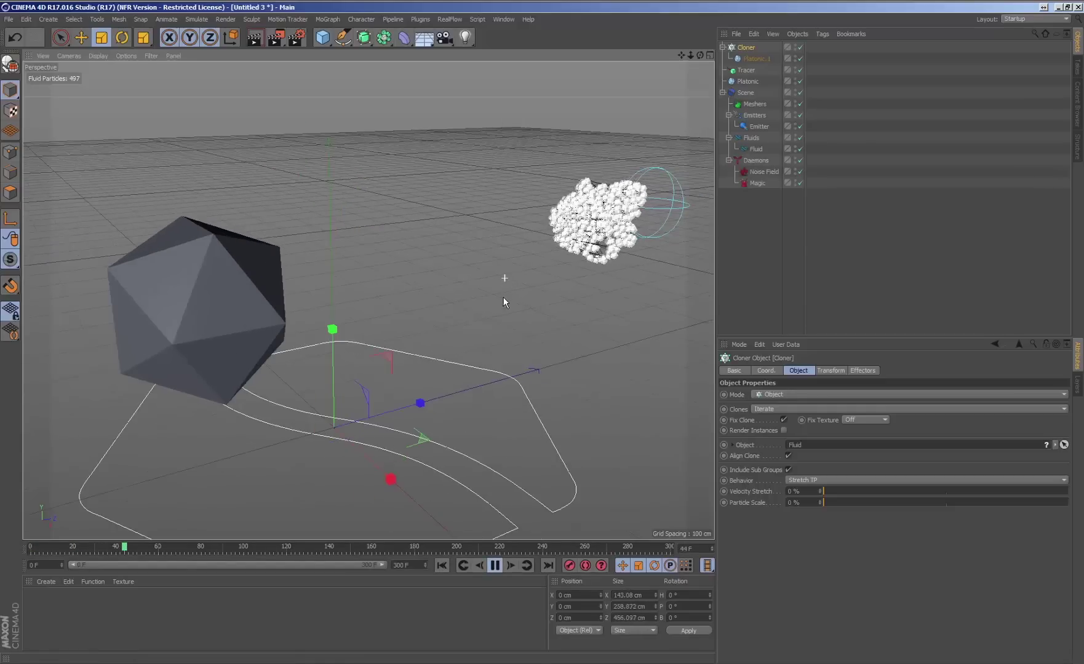
pyautogui.keyDown('alt'); pyautogui.moveTo(504, 310); pyautogui.dragTo(496, 302); pyautogui.keyUp('alt')
pyautogui.click(496, 566)
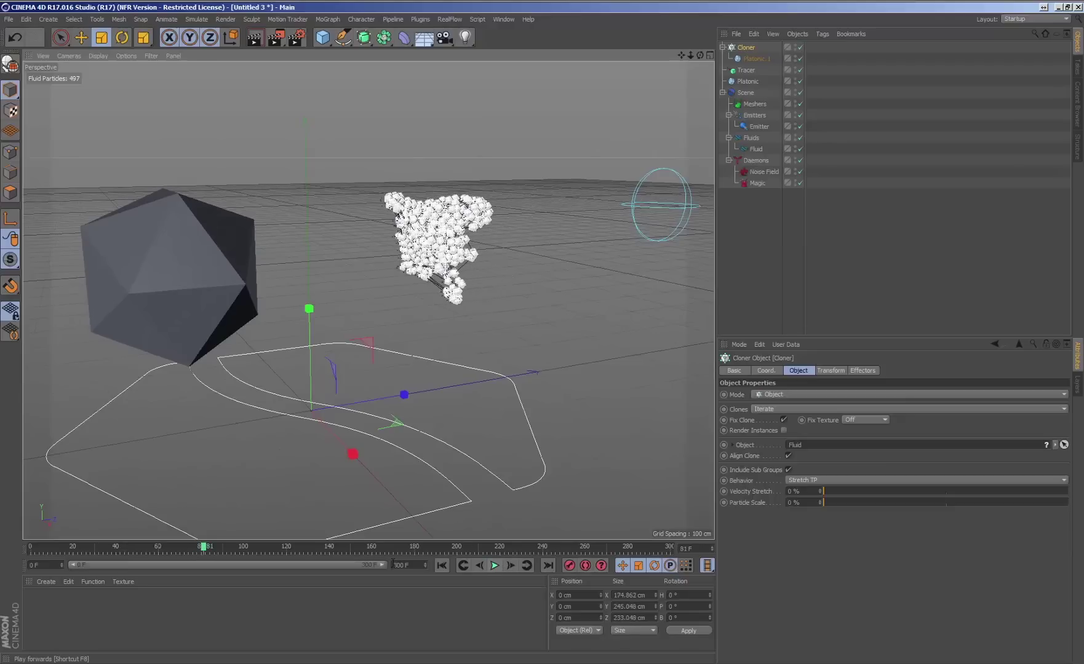
# Create a new default material, Mat, in the Material Manager.
pyautogui.click(46, 582)
pyautogui.click(71, 485)
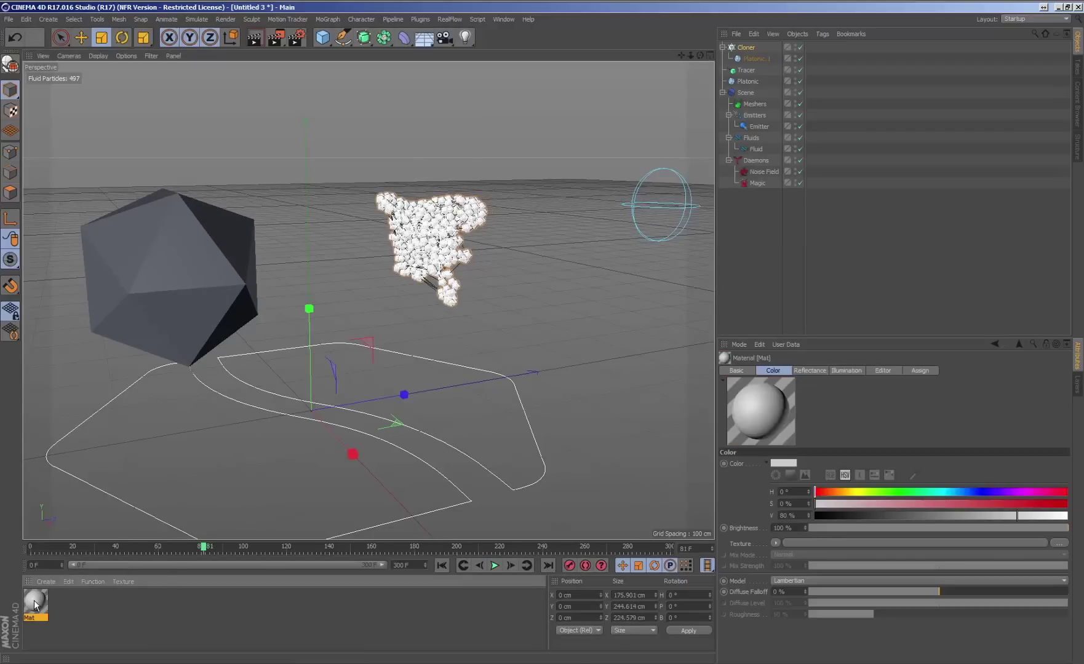